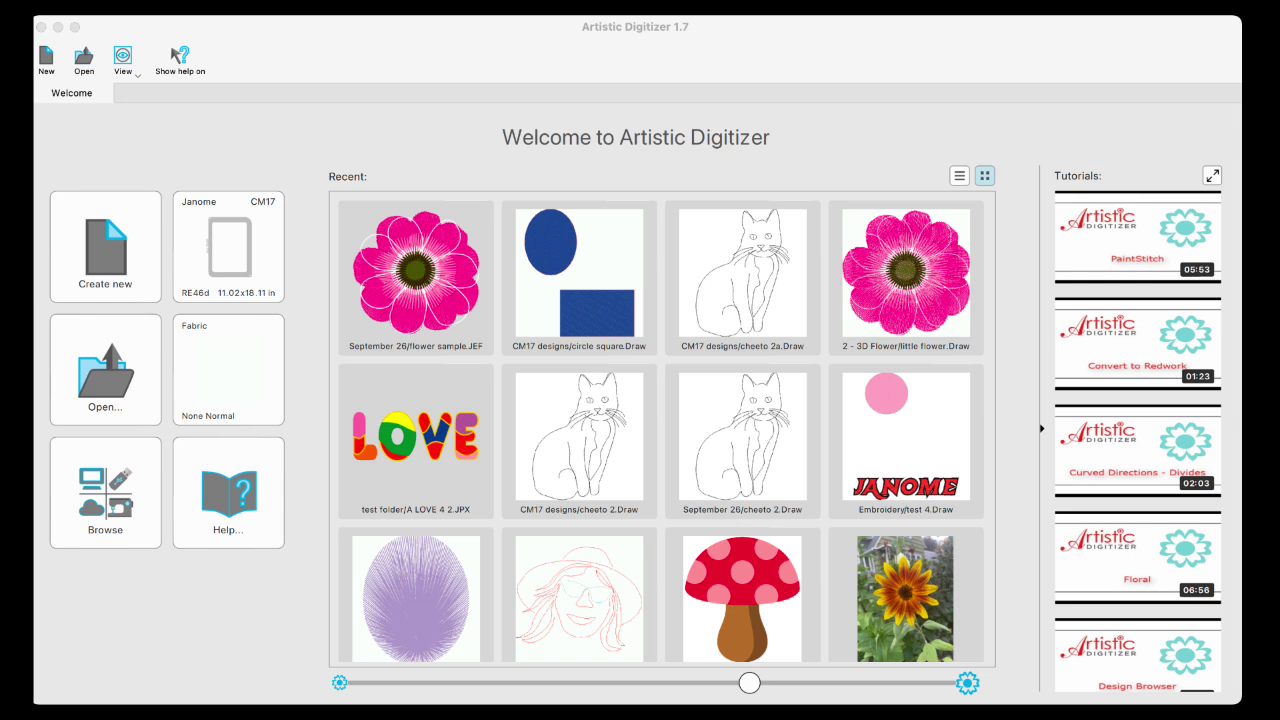
Step: Start a new design and draw a tall rectangle in the hoop's upper half
{"action": "left_click", "coordinate": [217, 166]}
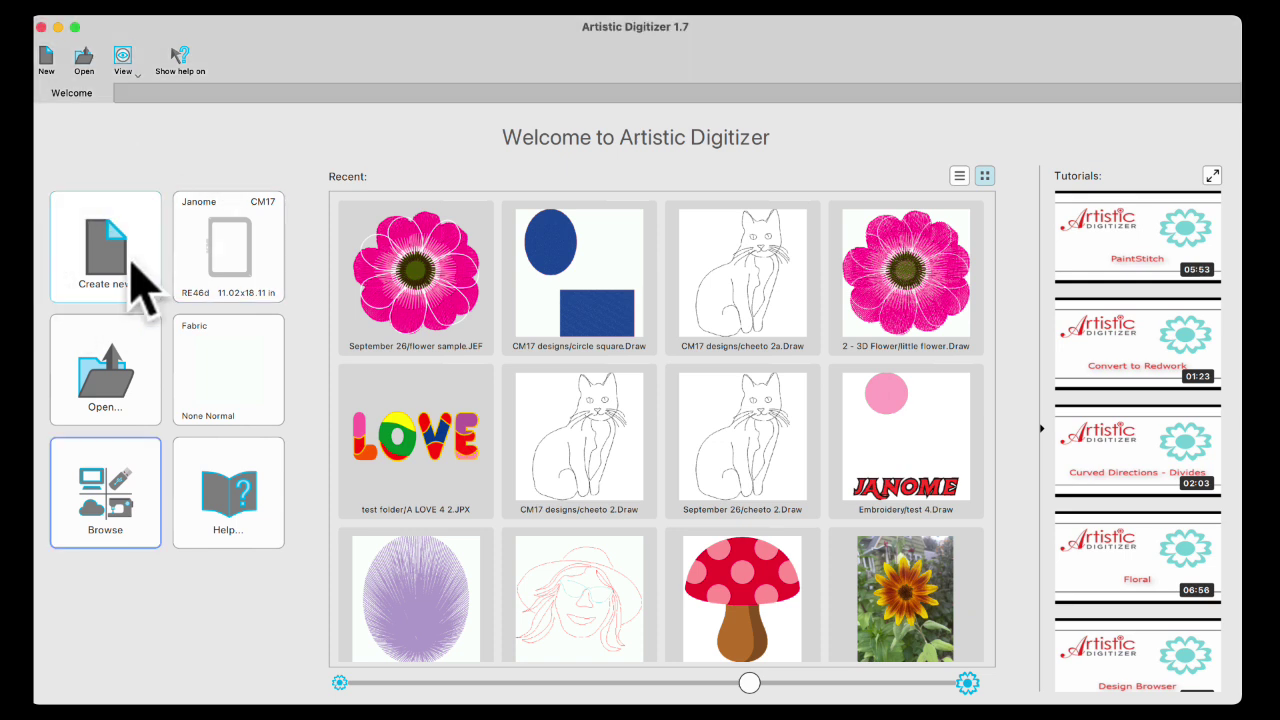
{"action": "left_click", "coordinate": [130, 270]}
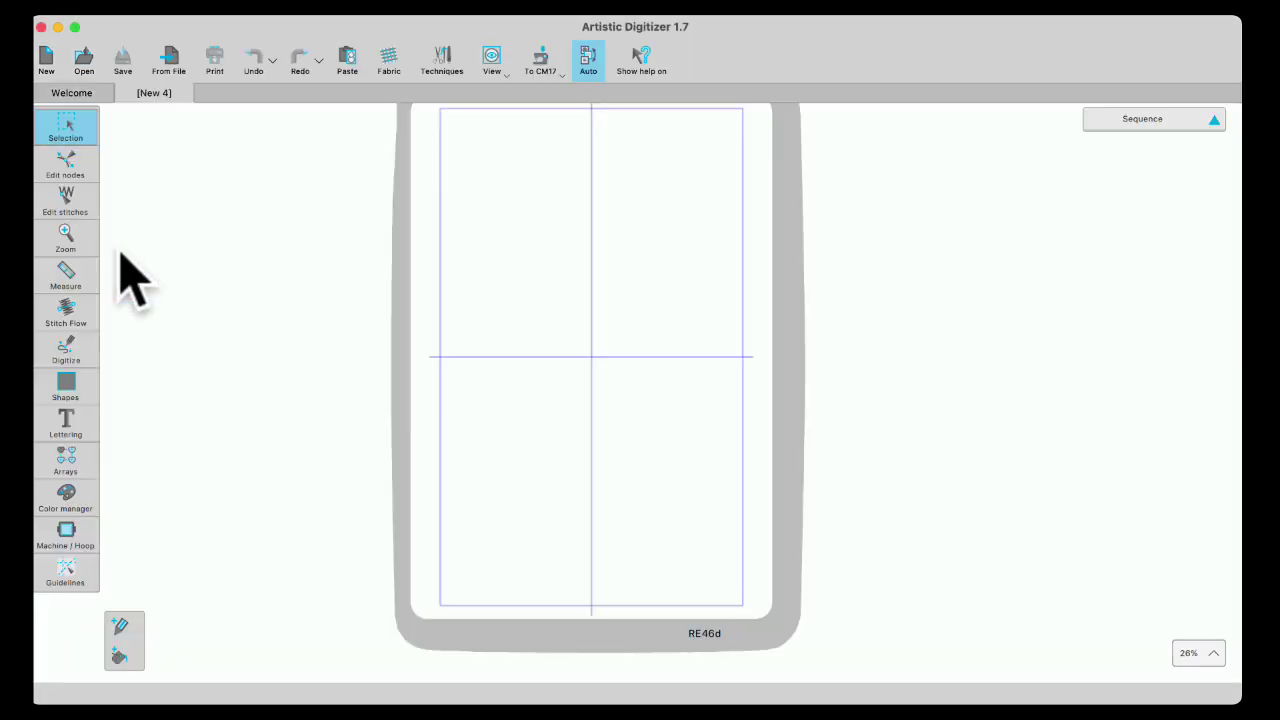
{"action": "left_click", "coordinate": [66, 385]}
{"action": "left_click", "coordinate": [64, 391]}
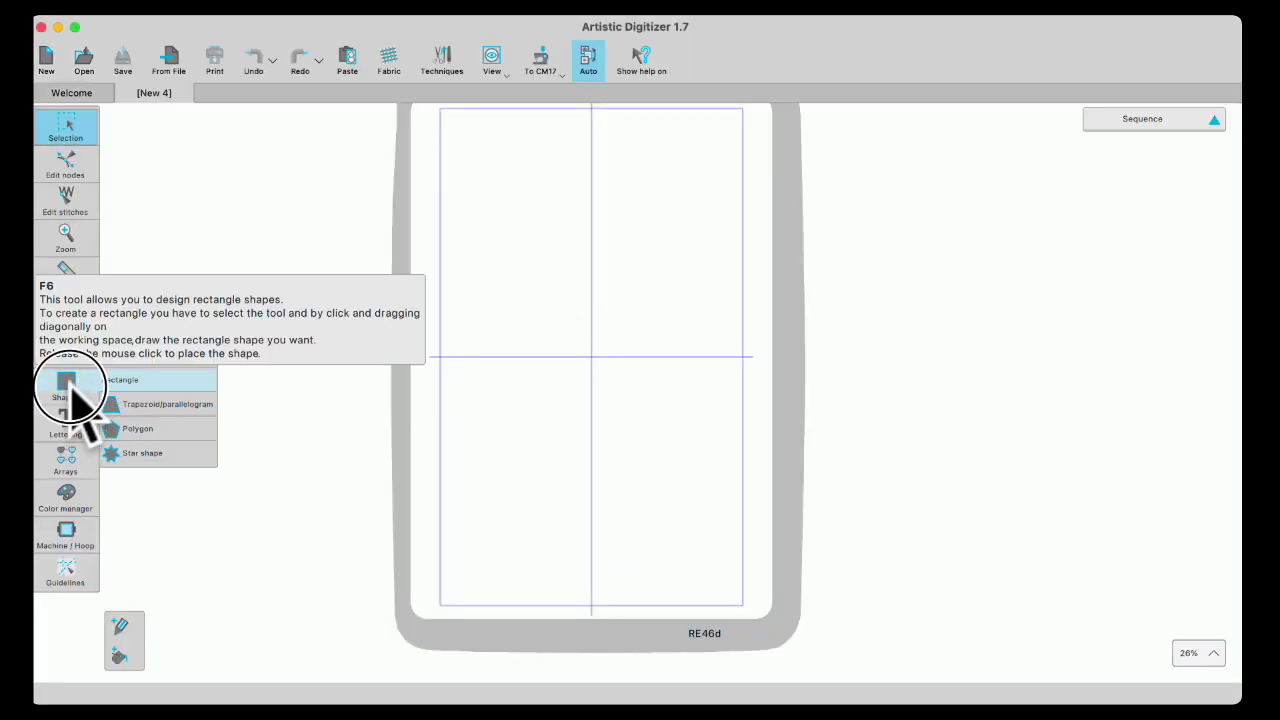
{"action": "left_click_drag", "start_coordinate": [513, 226], "coordinate": [571, 357]}
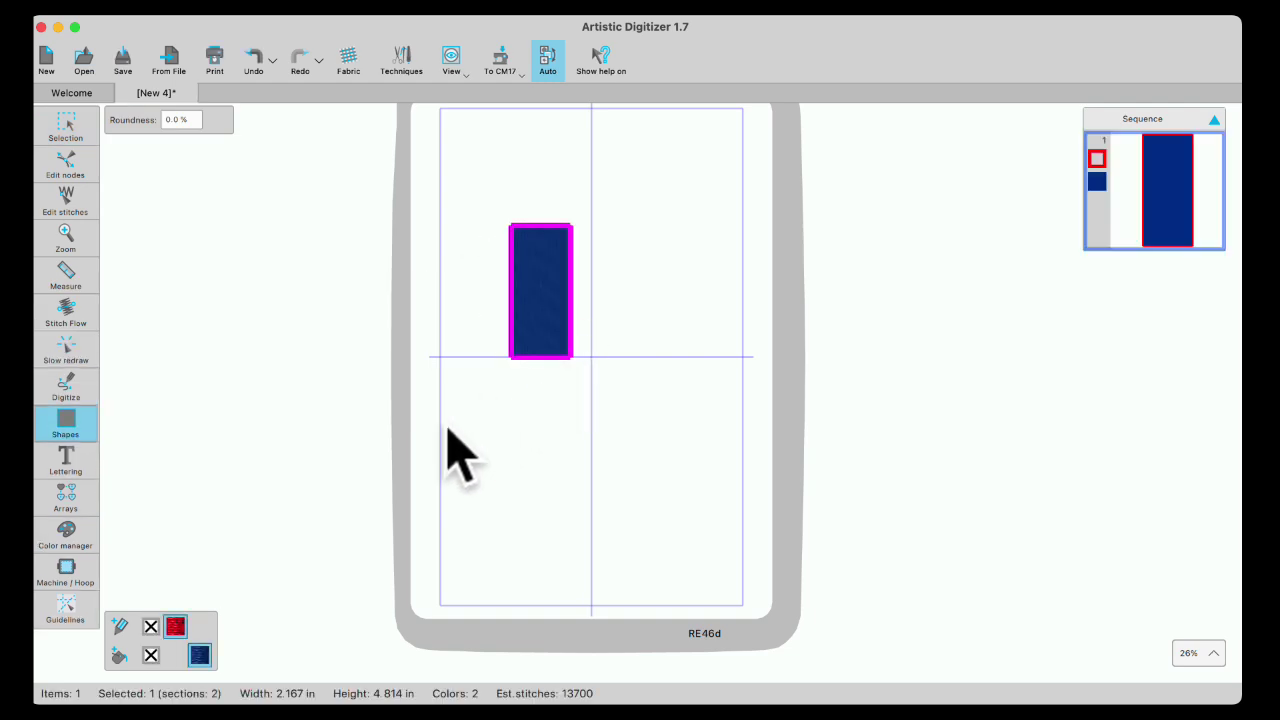
Step: Draw a star below the rectangle, set it to 5 rays, and deselect it
{"action": "left_click", "coordinate": [86, 424]}
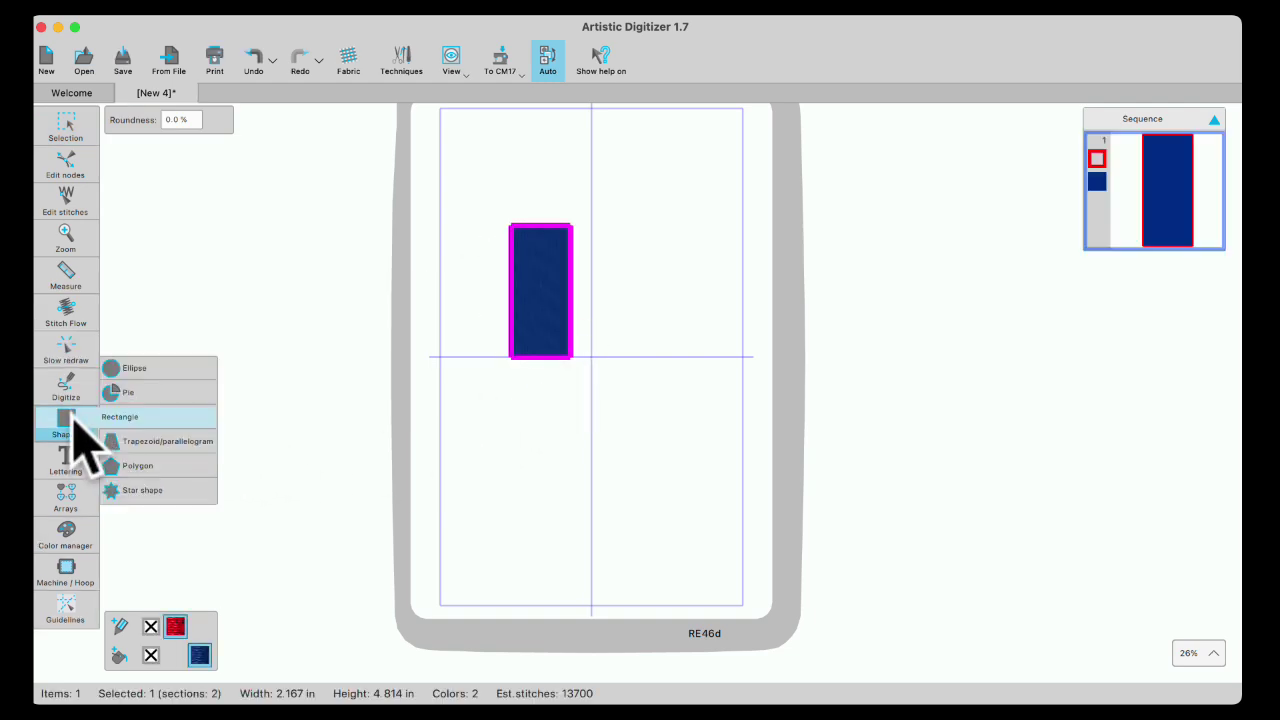
{"action": "left_click", "coordinate": [128, 490]}
{"action": "left_click_drag", "start_coordinate": [535, 404], "coordinate": [655, 562]}
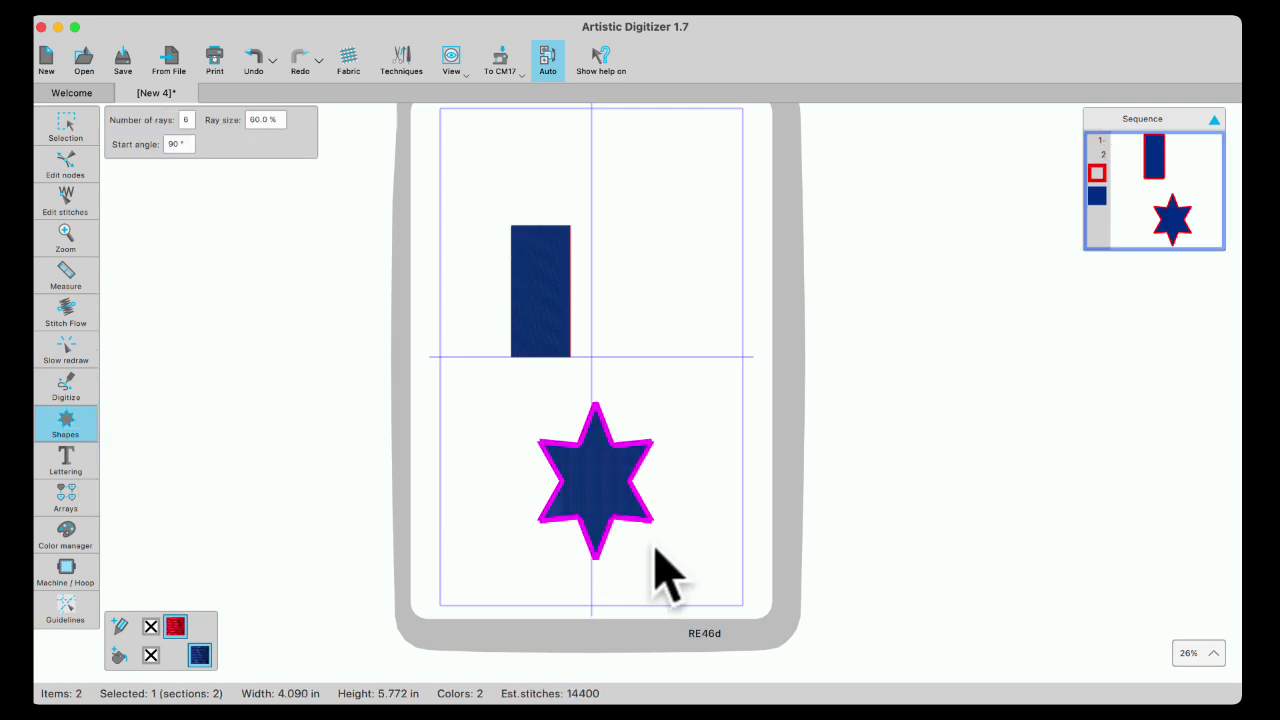
{"action": "left_click", "coordinate": [166, 114]}
{"action": "type", "text": "5"}
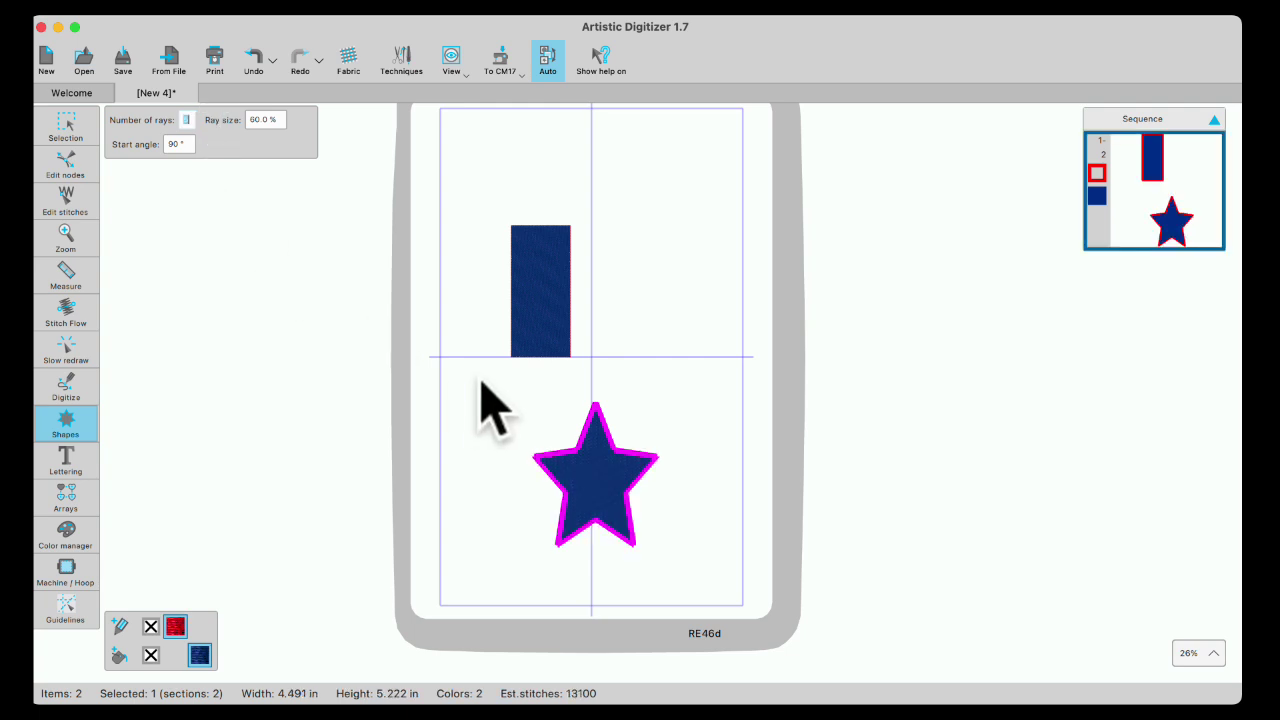
{"action": "left_click", "coordinate": [63, 130]}
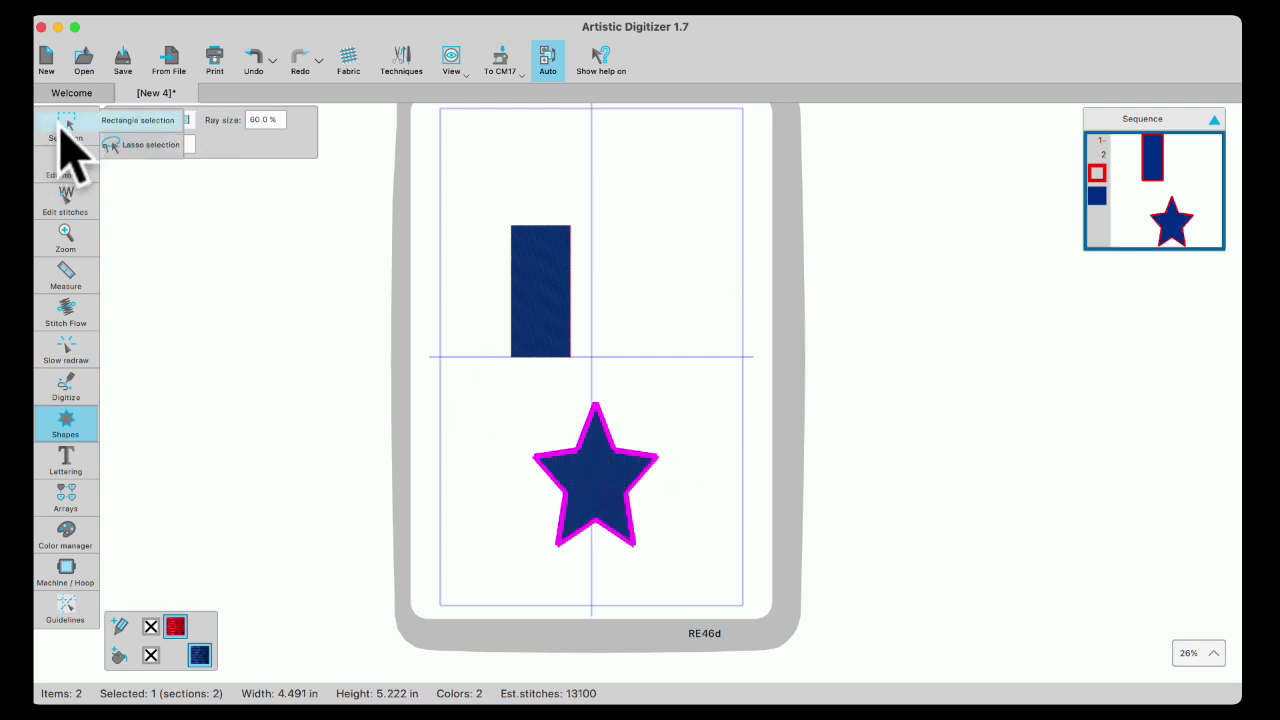
{"action": "left_click", "coordinate": [677, 334]}
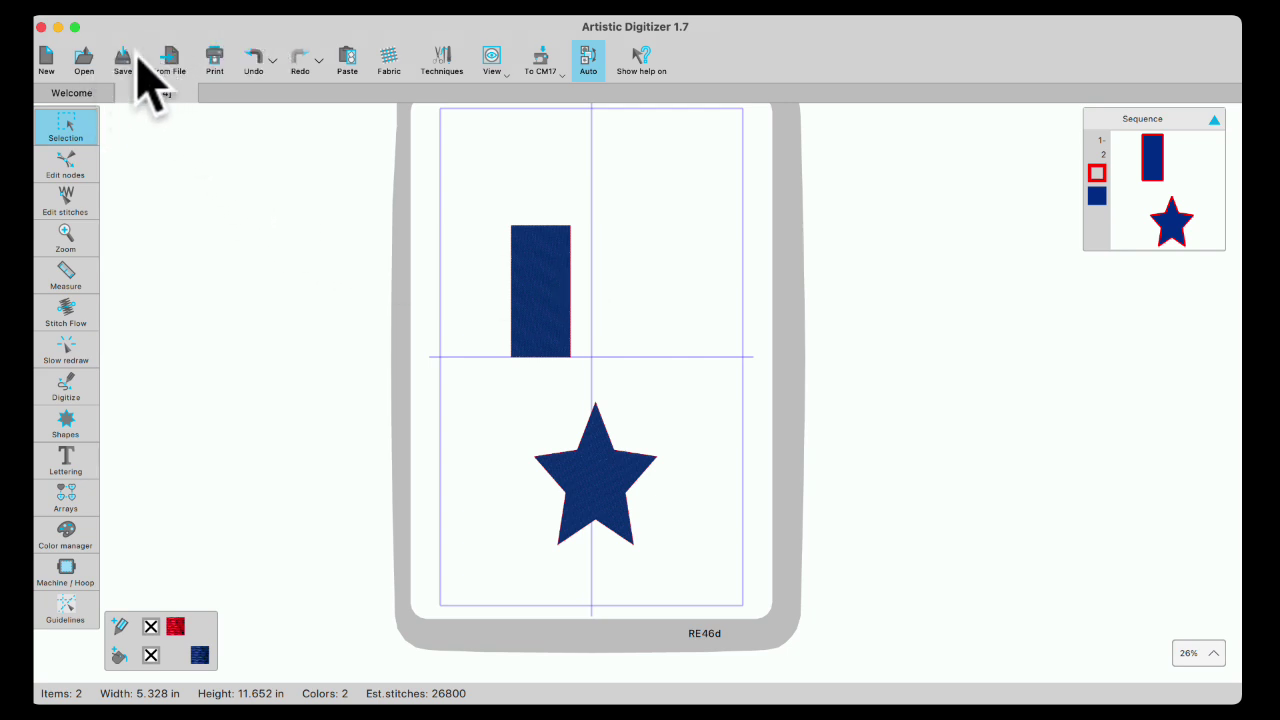
Step: Save the design as 'sq star' in Embroidery > CM17 designs as a Design Files (*.Draw) file
{"action": "left_click", "coordinate": [148, 5]}
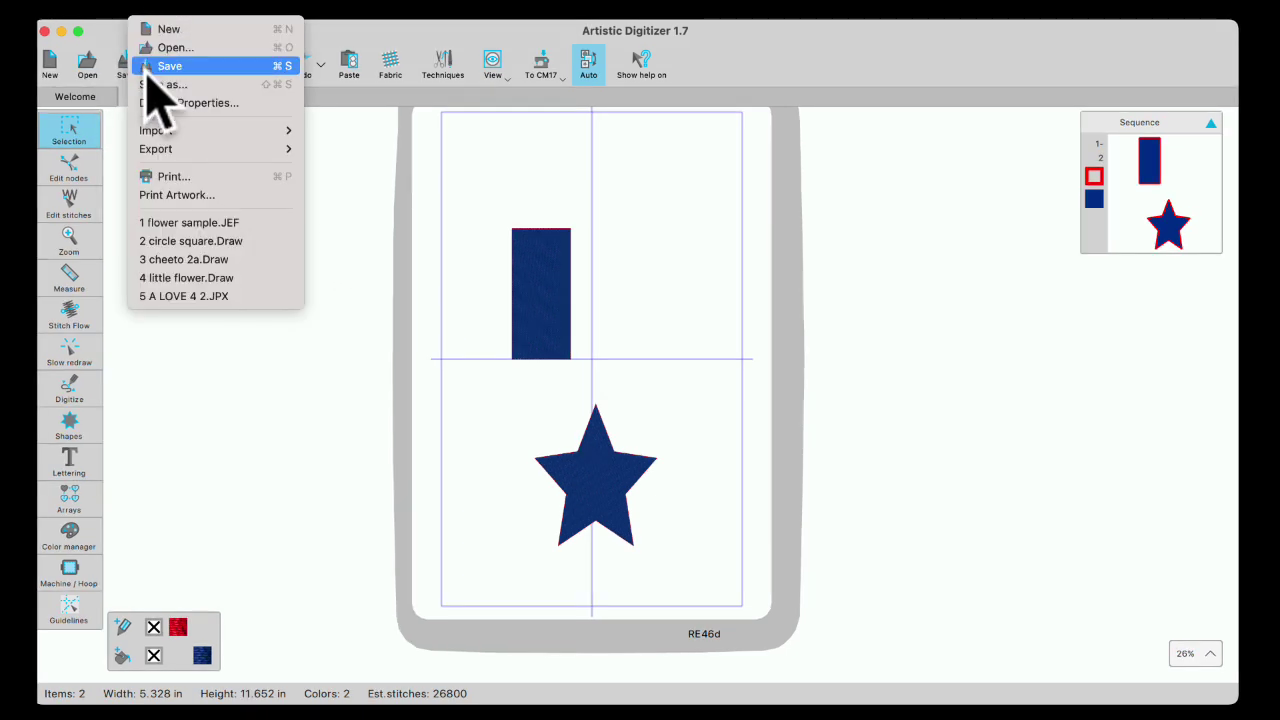
{"action": "left_click", "coordinate": [160, 84]}
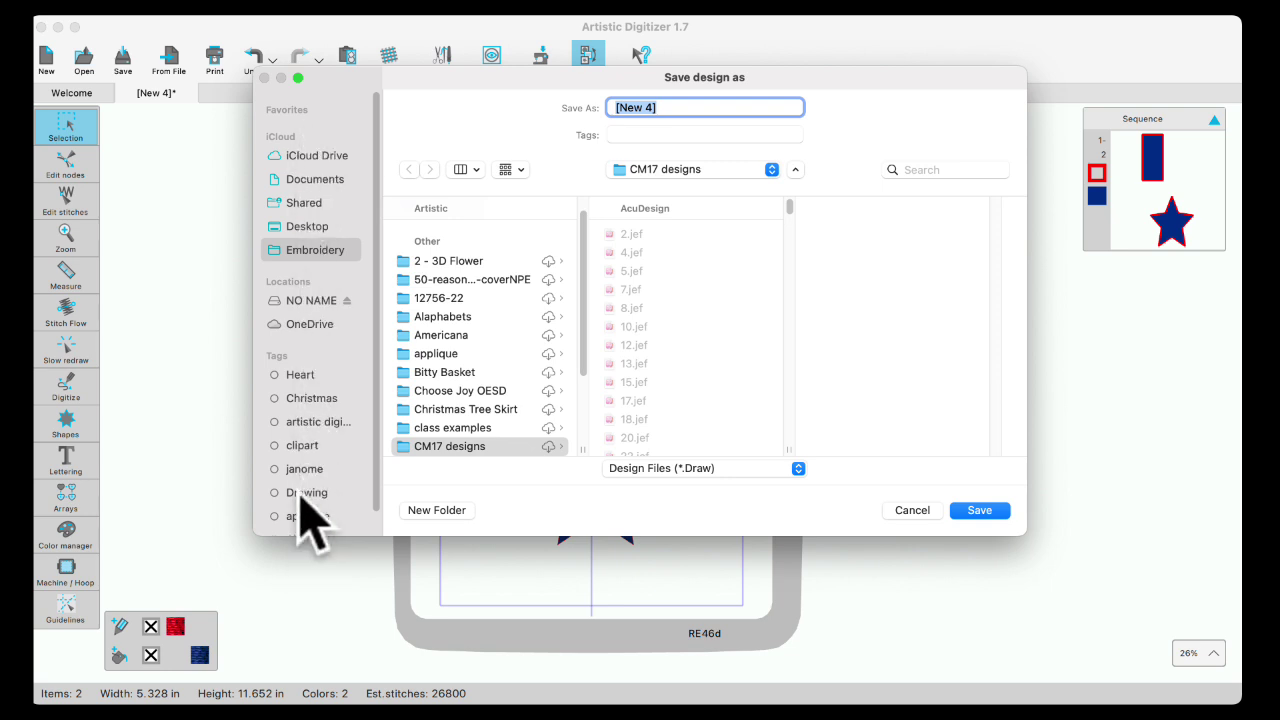
{"action": "left_click", "coordinate": [315, 262]}
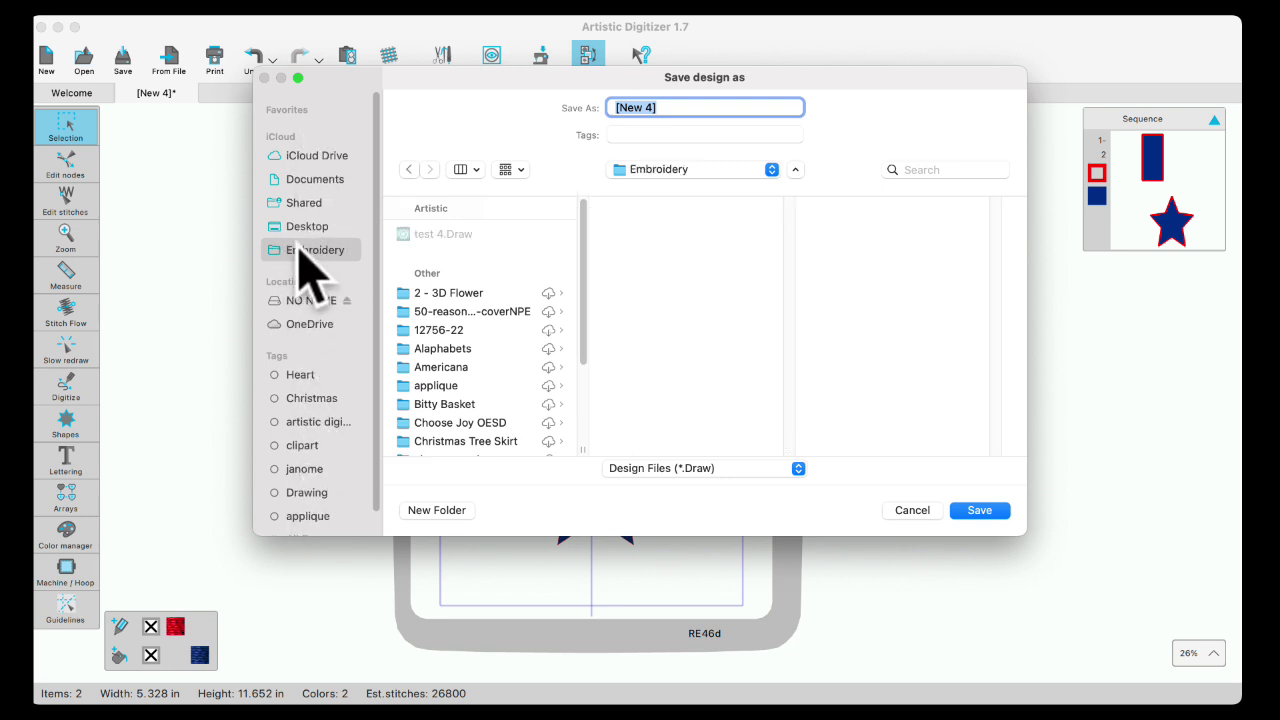
{"action": "left_click_drag", "start_coordinate": [585, 285], "coordinate": [575, 395]}
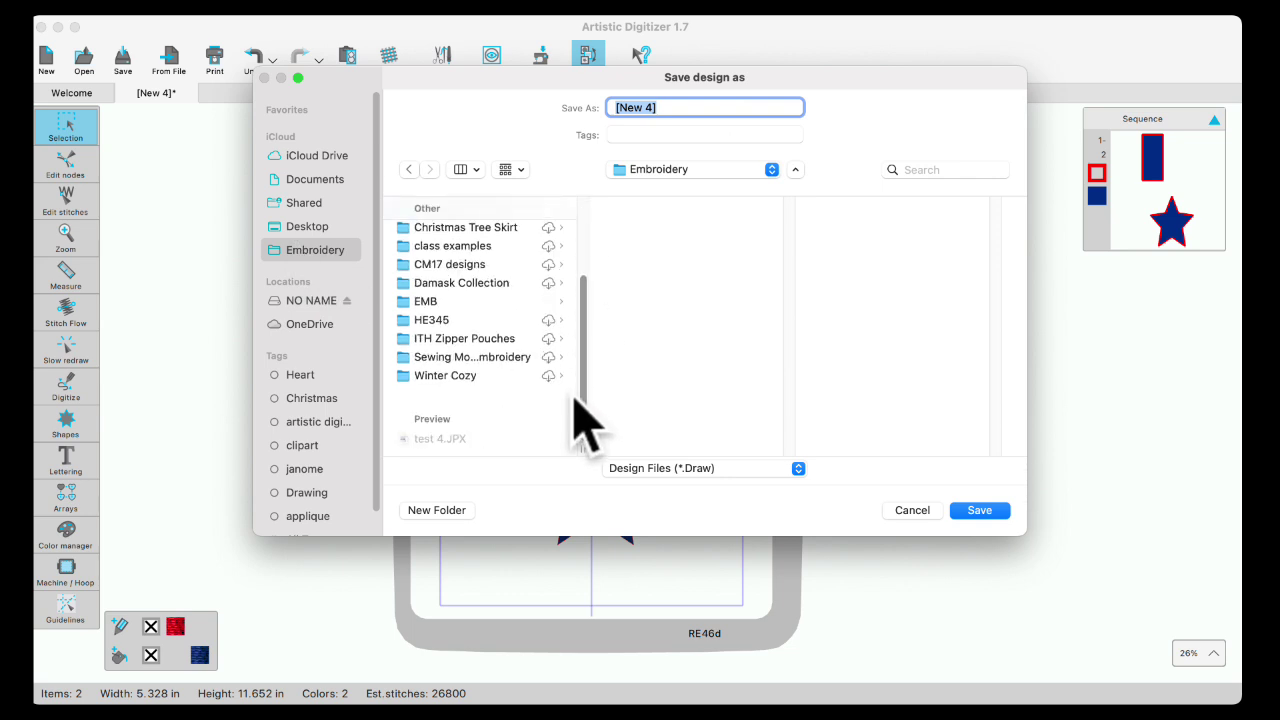
{"action": "left_click", "coordinate": [440, 264]}
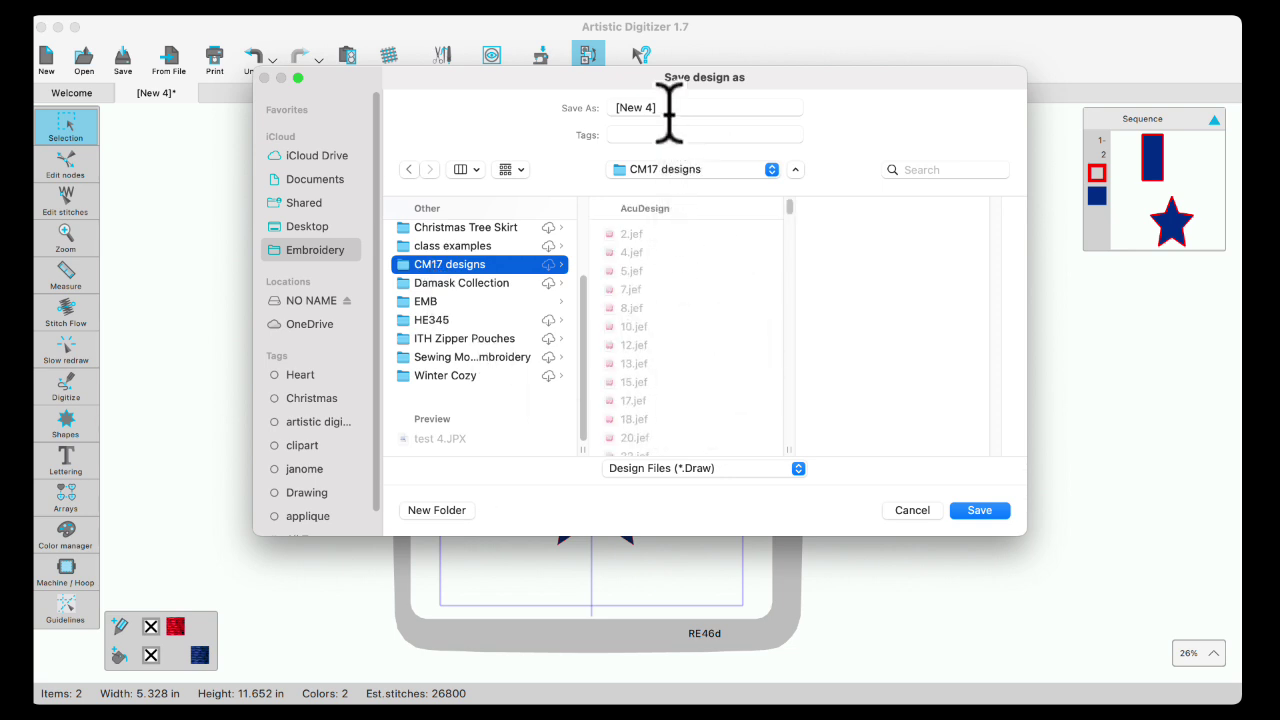
{"action": "left_click_drag", "start_coordinate": [655, 108], "coordinate": [563, 103]}
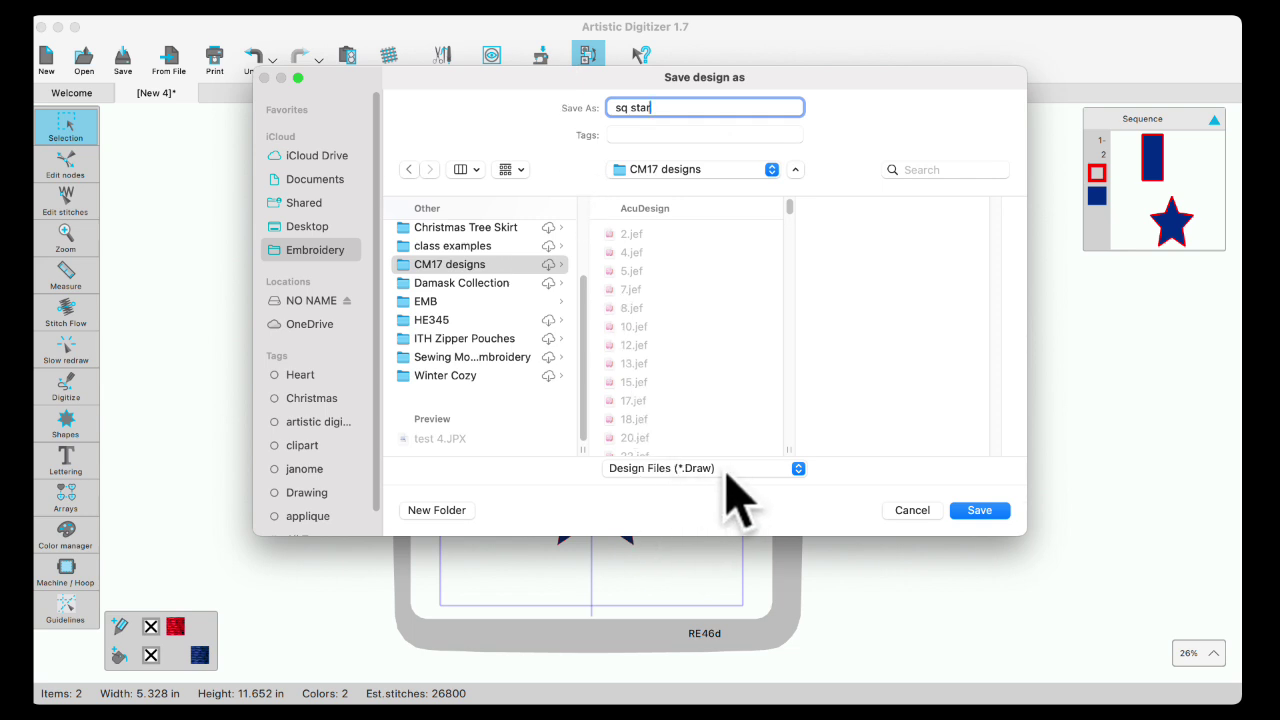
{"action": "left_click", "coordinate": [798, 468]}
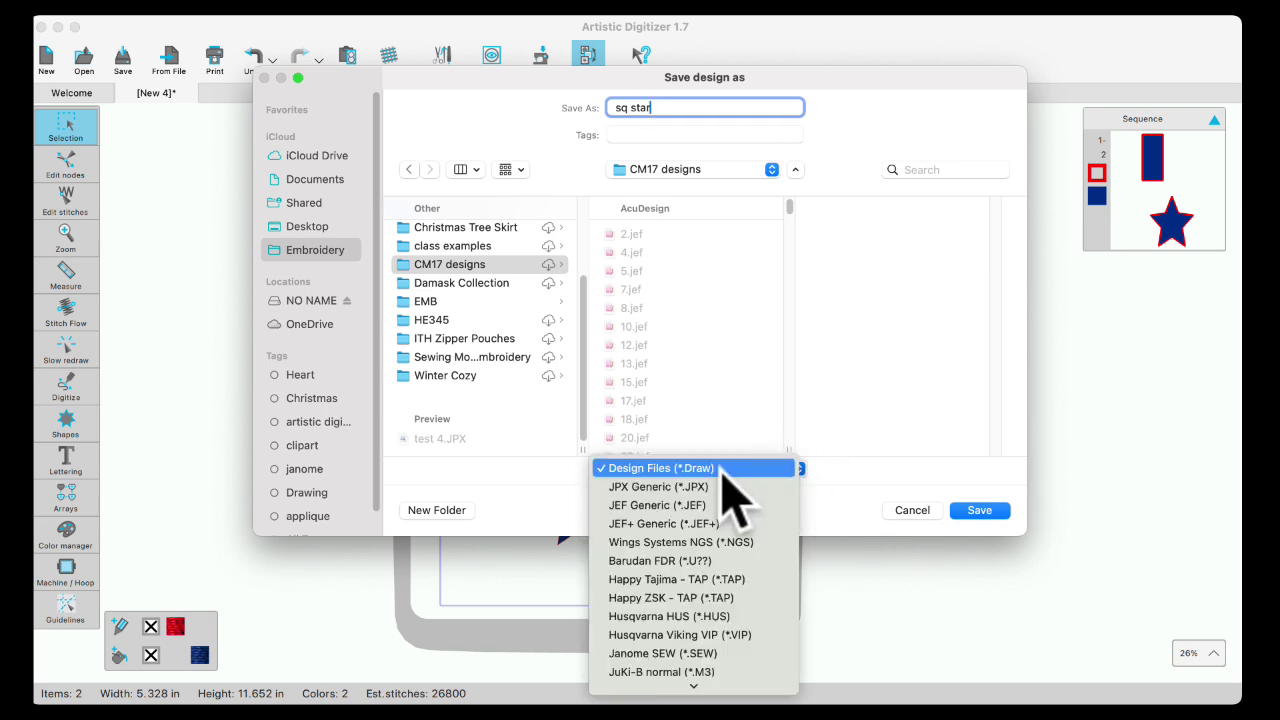
{"action": "left_click", "coordinate": [710, 467]}
{"action": "left_click", "coordinate": [980, 511]}
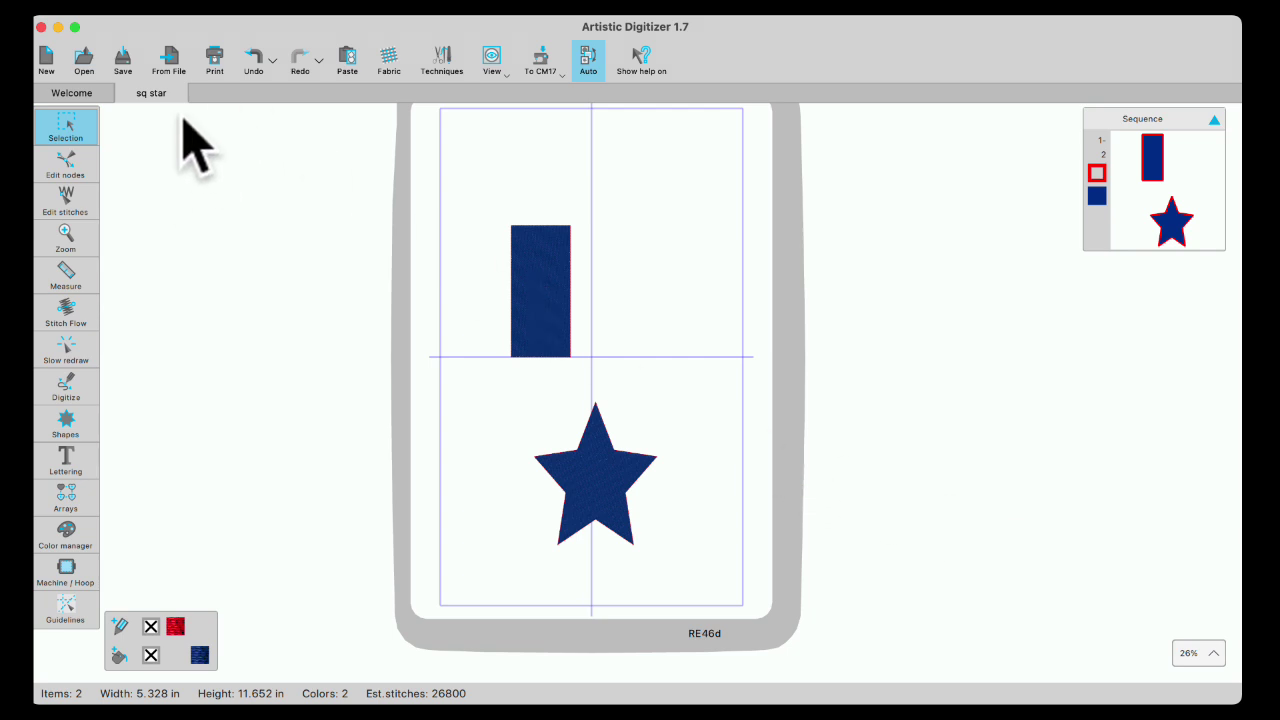
Step: Save a JPX Generic (*.JPX) copy of 'sq star' into the CM17 designs folder
{"action": "left_click", "coordinate": [150, 5]}
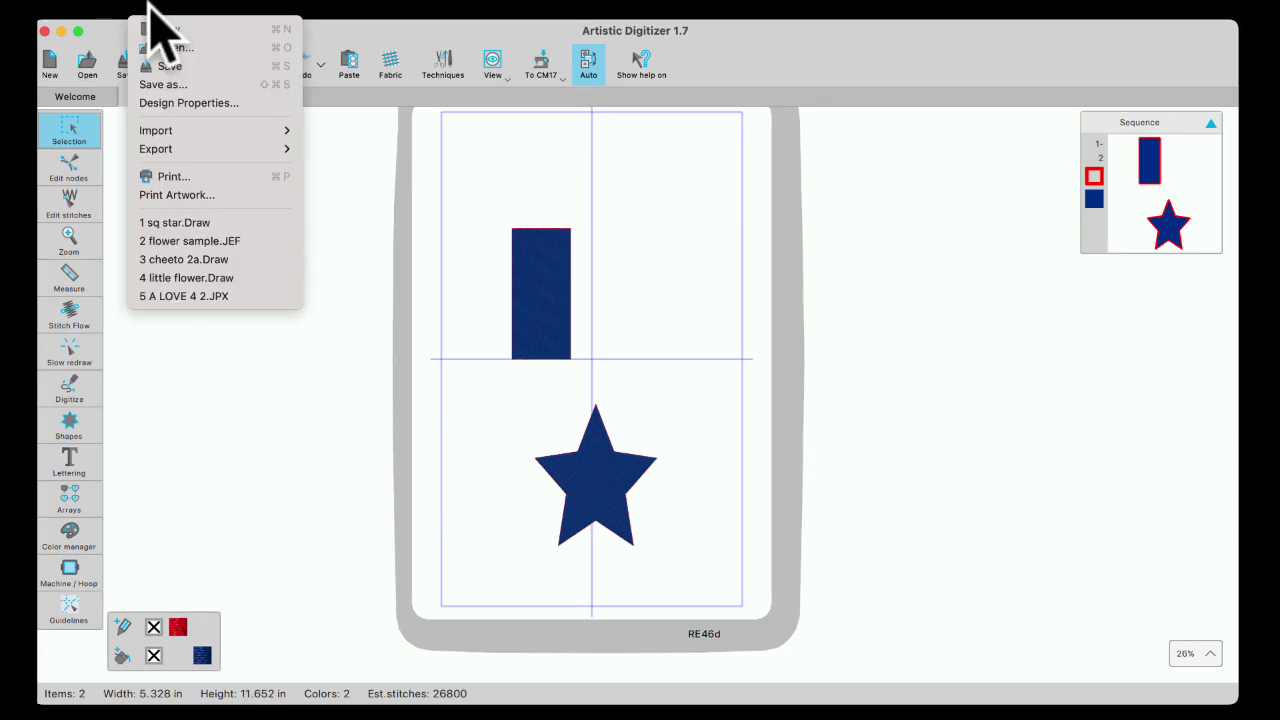
{"action": "left_click", "coordinate": [162, 85]}
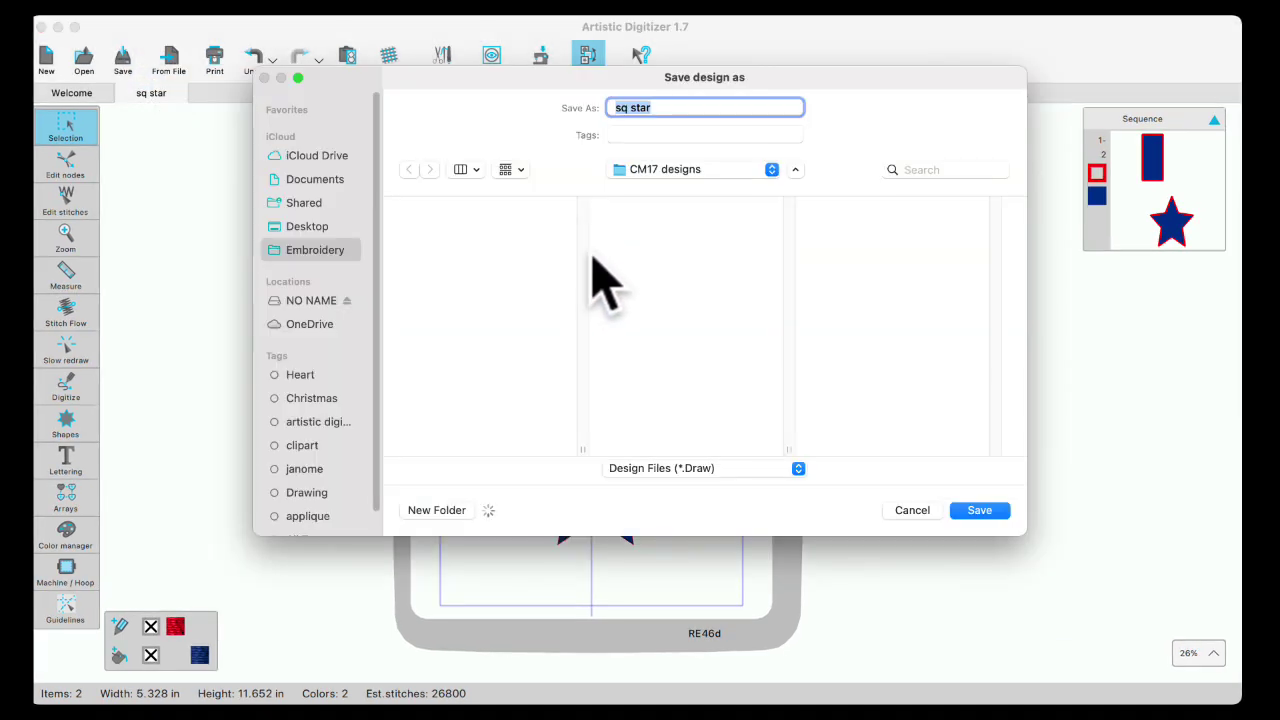
{"action": "left_click", "coordinate": [318, 251]}
{"action": "scroll", "coordinate": [455, 440], "scroll_direction": "down", "scroll_amount": 1}
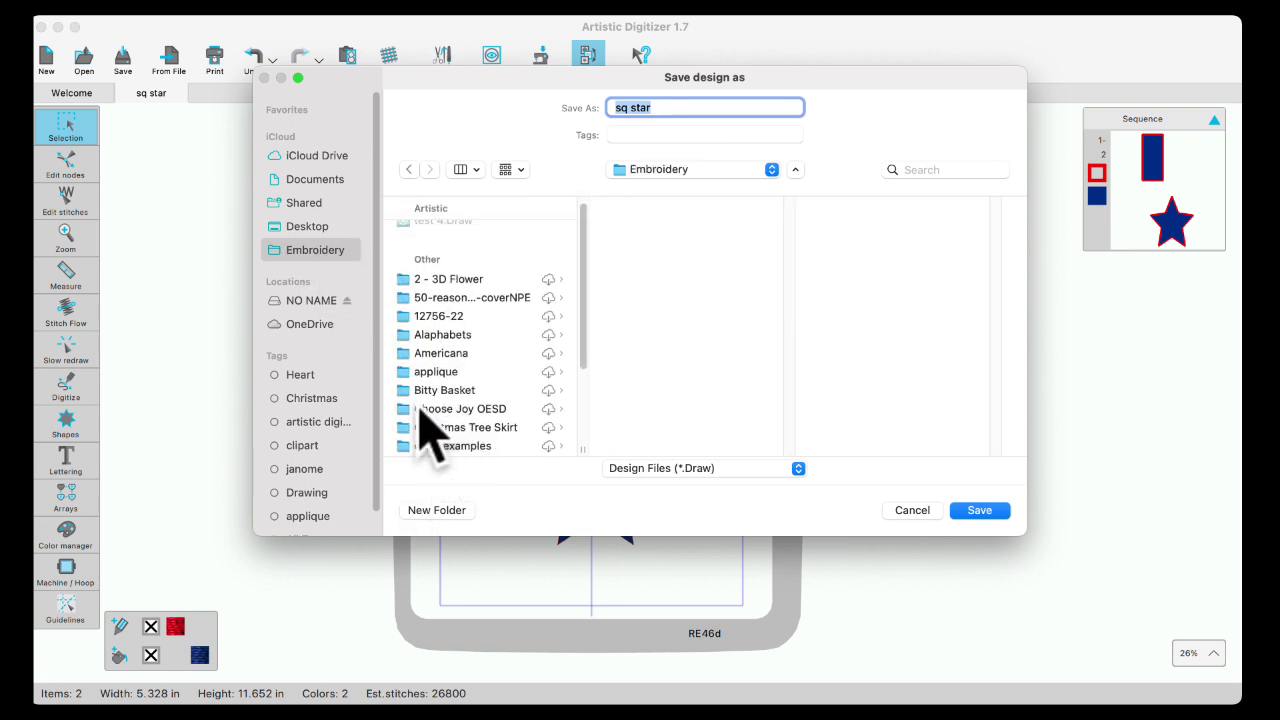
{"action": "scroll", "coordinate": [430, 430], "scroll_direction": "down", "scroll_amount": 5}
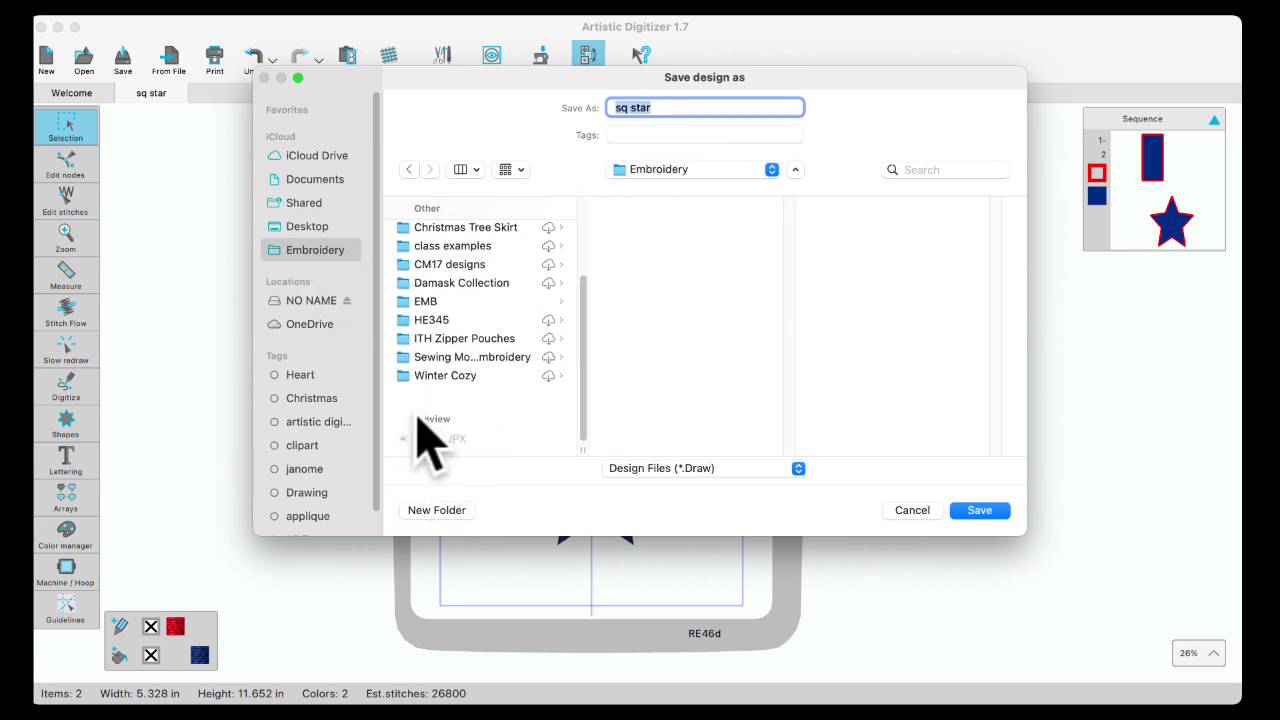
{"action": "left_click", "coordinate": [455, 268]}
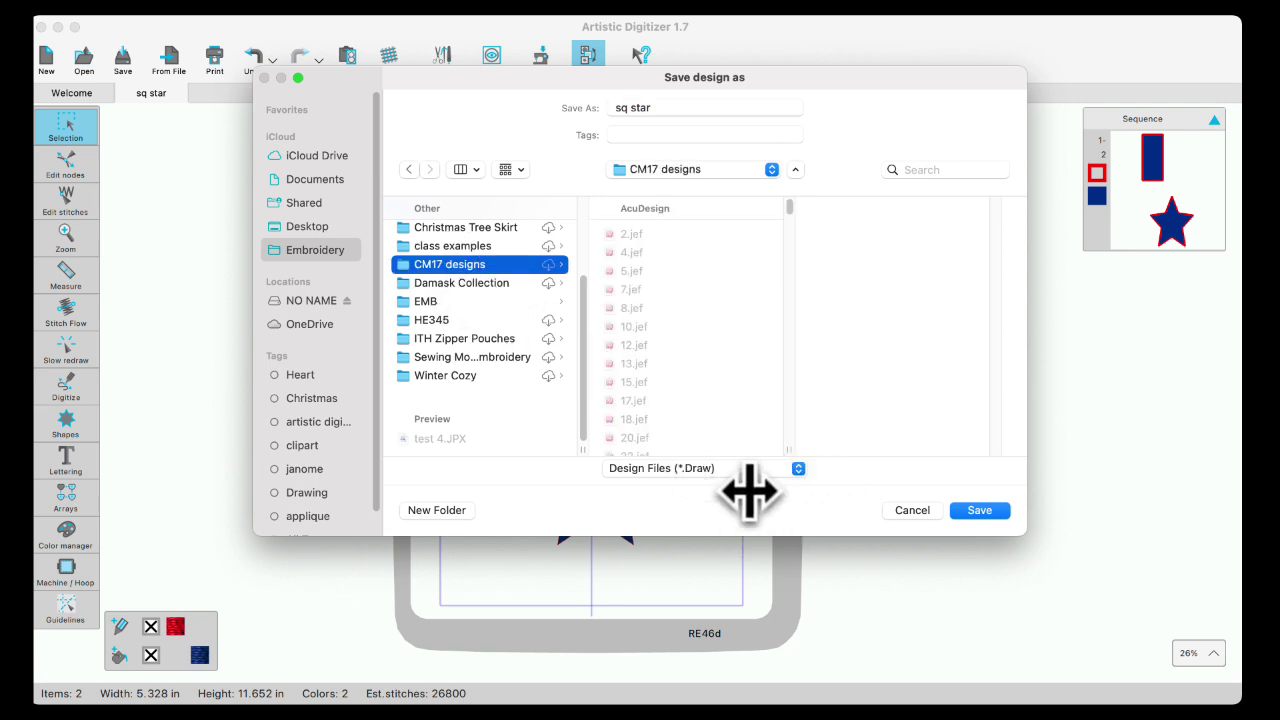
{"action": "left_click", "coordinate": [798, 468]}
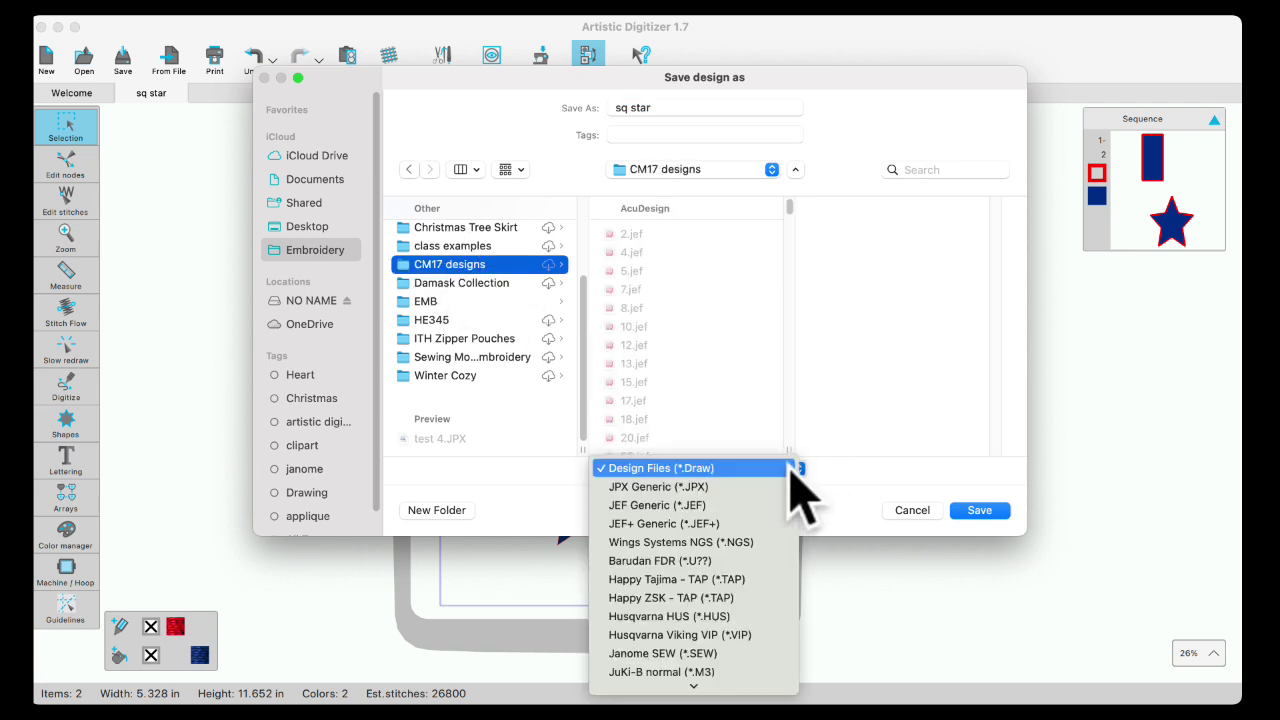
{"action": "left_click", "coordinate": [698, 488]}
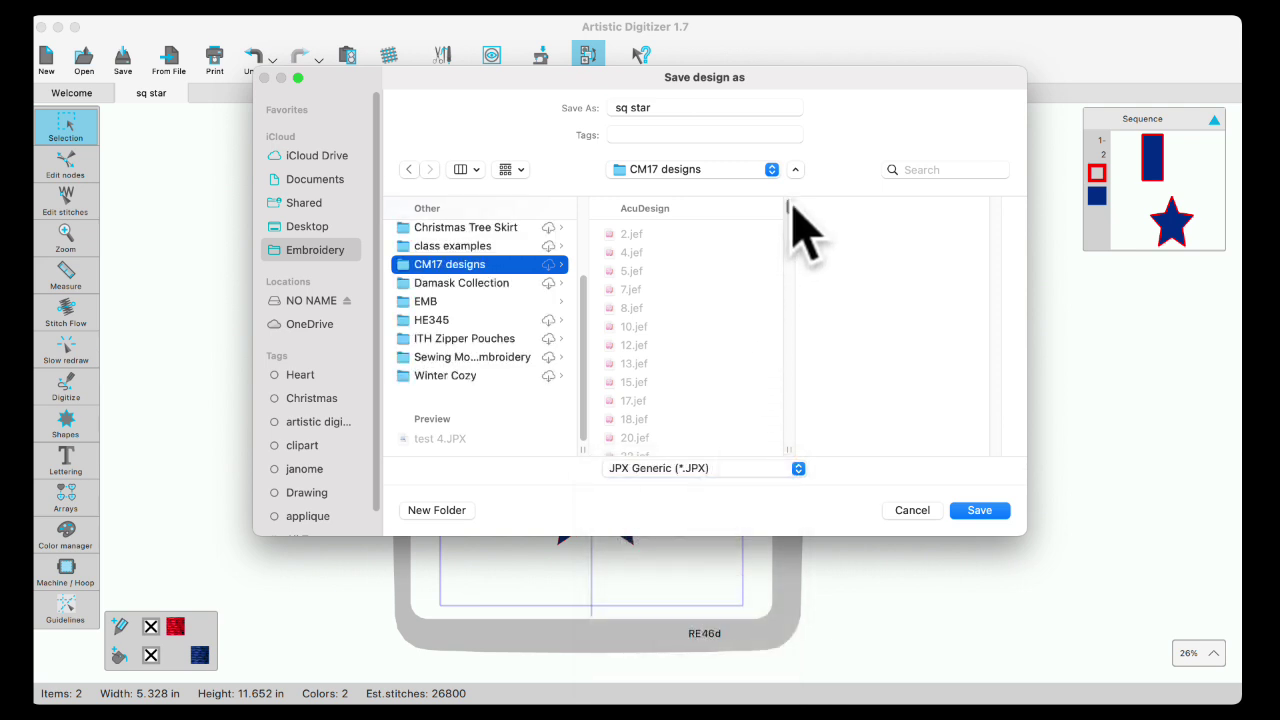
{"action": "left_click_drag", "start_coordinate": [789, 207], "coordinate": [791, 464]}
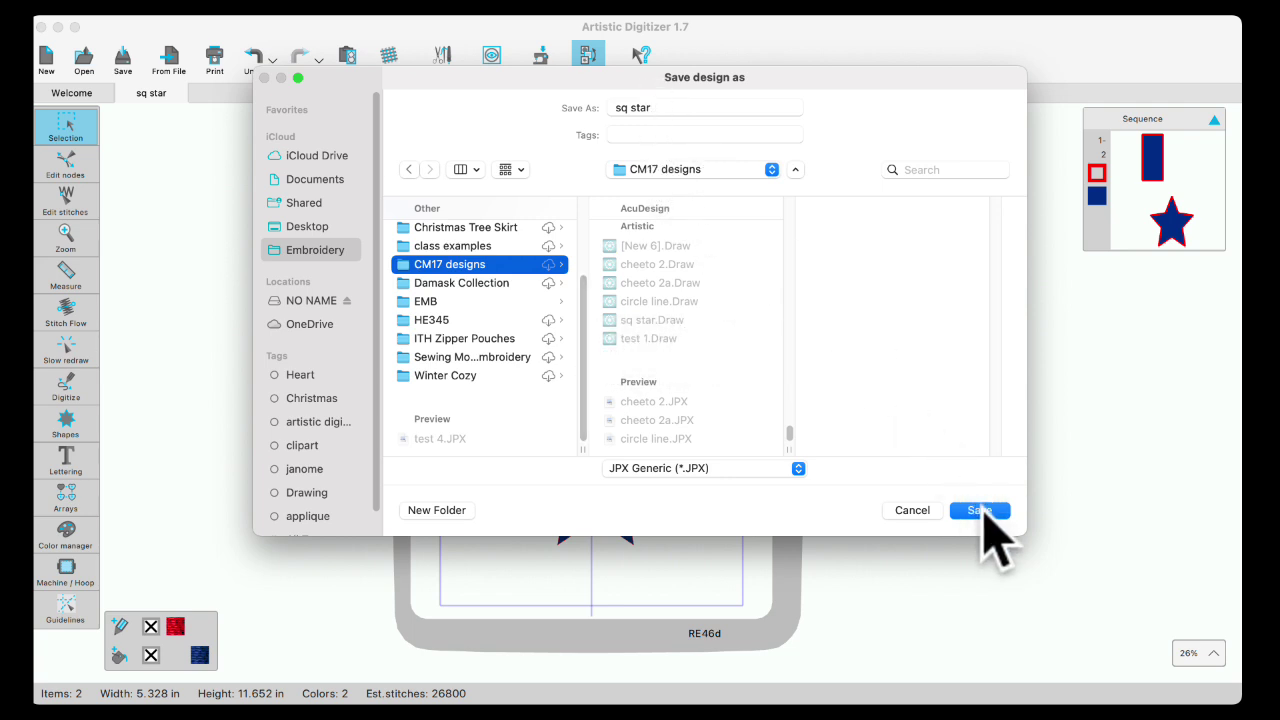
{"action": "left_click", "coordinate": [980, 510]}
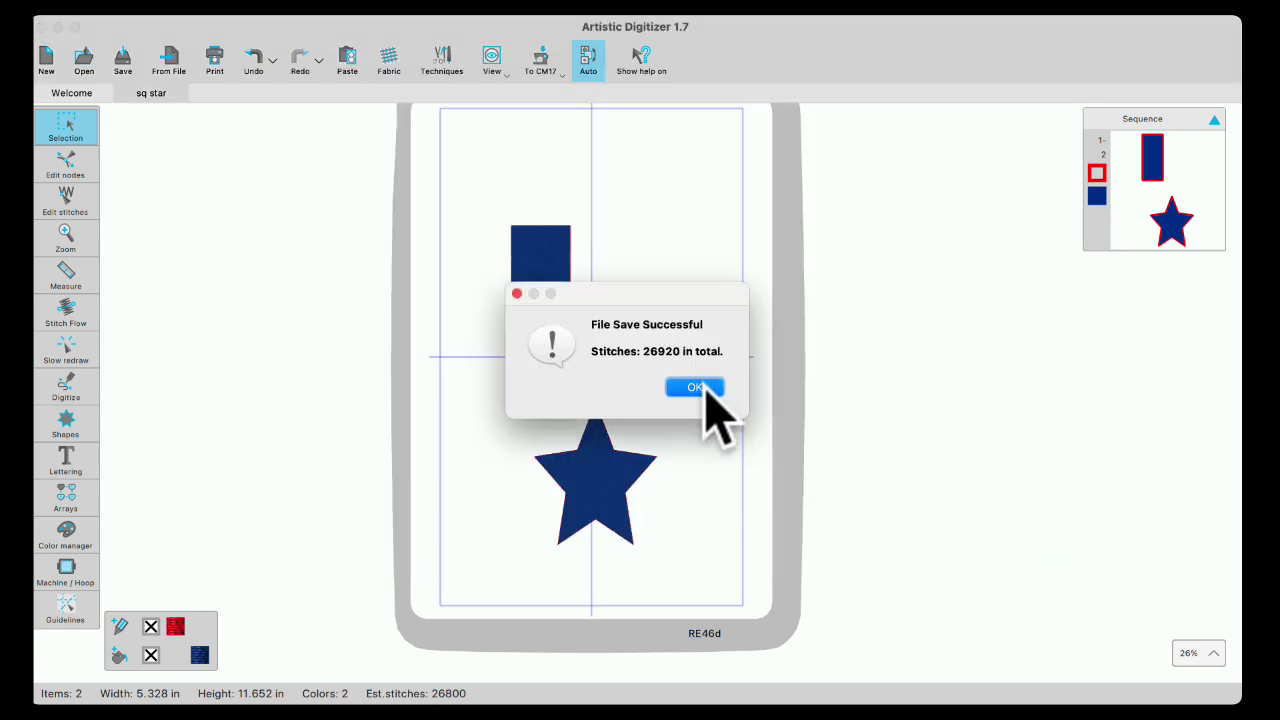
Step: Dismiss the save alert and open flower sample.JEF from the Welcome tab's recent designs
{"action": "left_click", "coordinate": [702, 389]}
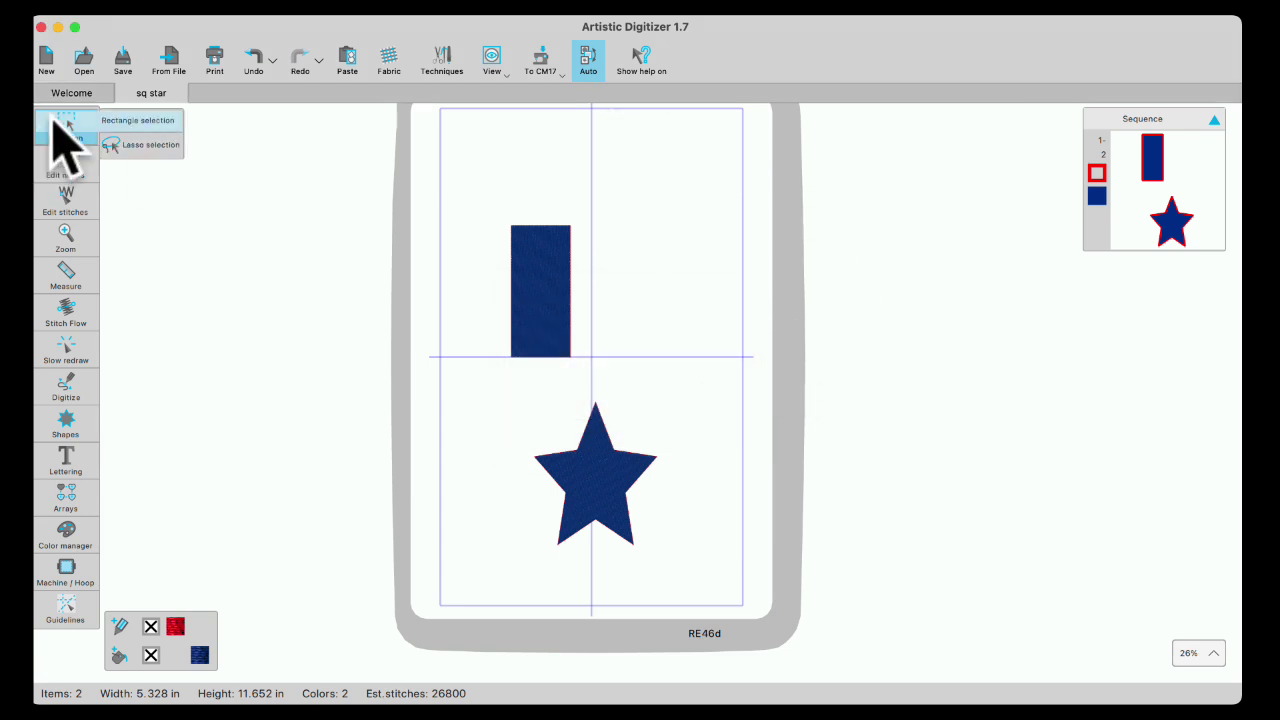
{"action": "left_click", "coordinate": [80, 93]}
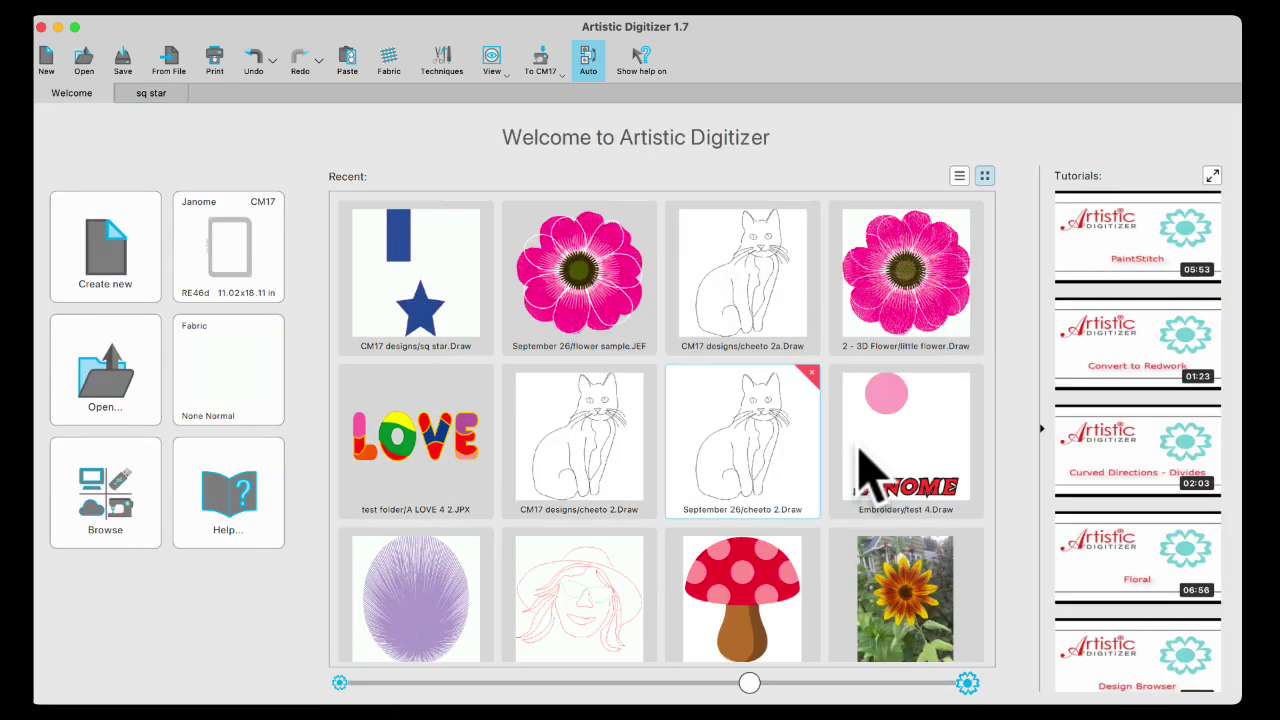
{"action": "left_click", "coordinate": [609, 291]}
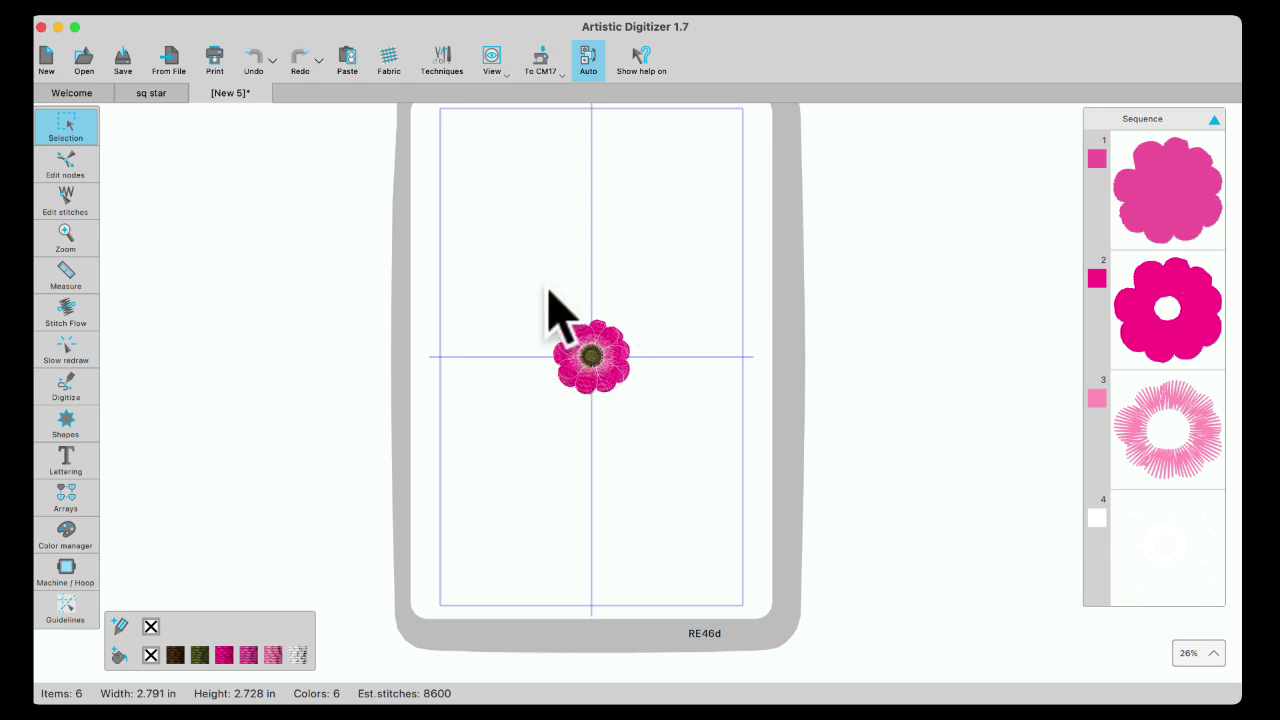
Step: Change the flower design's hoop from RE46d to the square SQ10d hoop
{"action": "left_click", "coordinate": [538, 60]}
{"action": "left_click", "coordinate": [557, 146]}
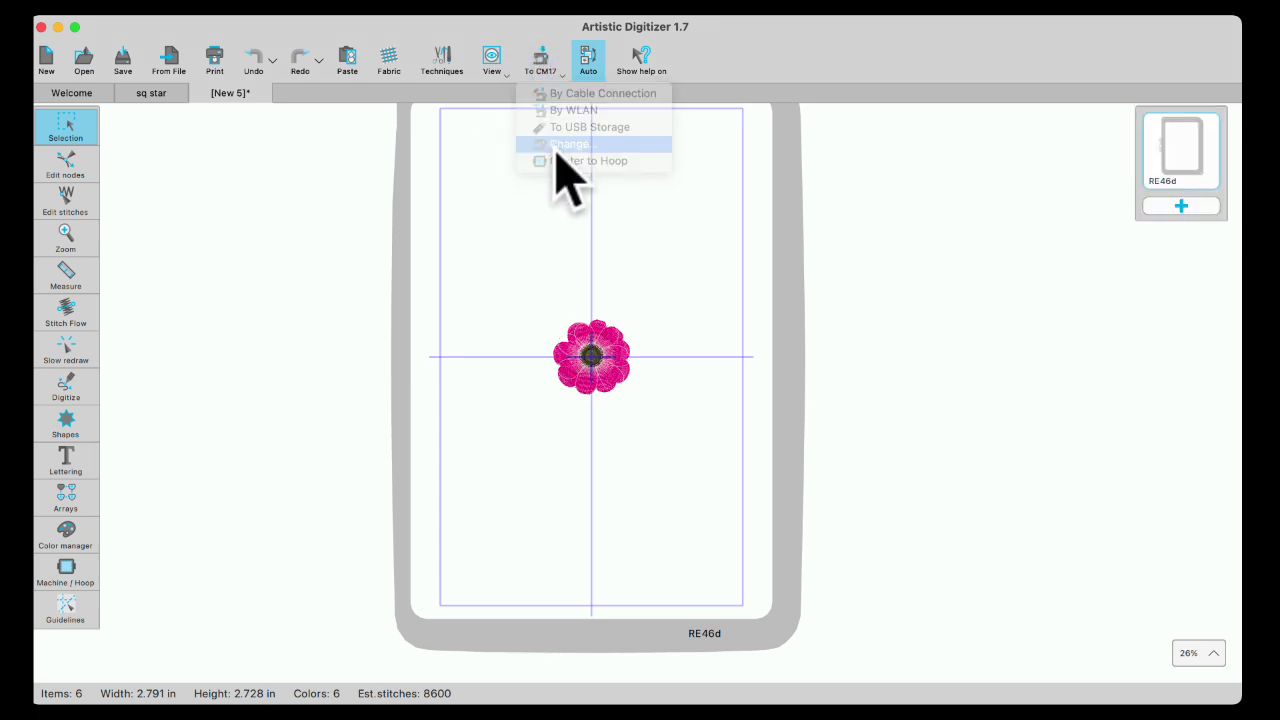
{"action": "double_click", "coordinate": [764, 468]}
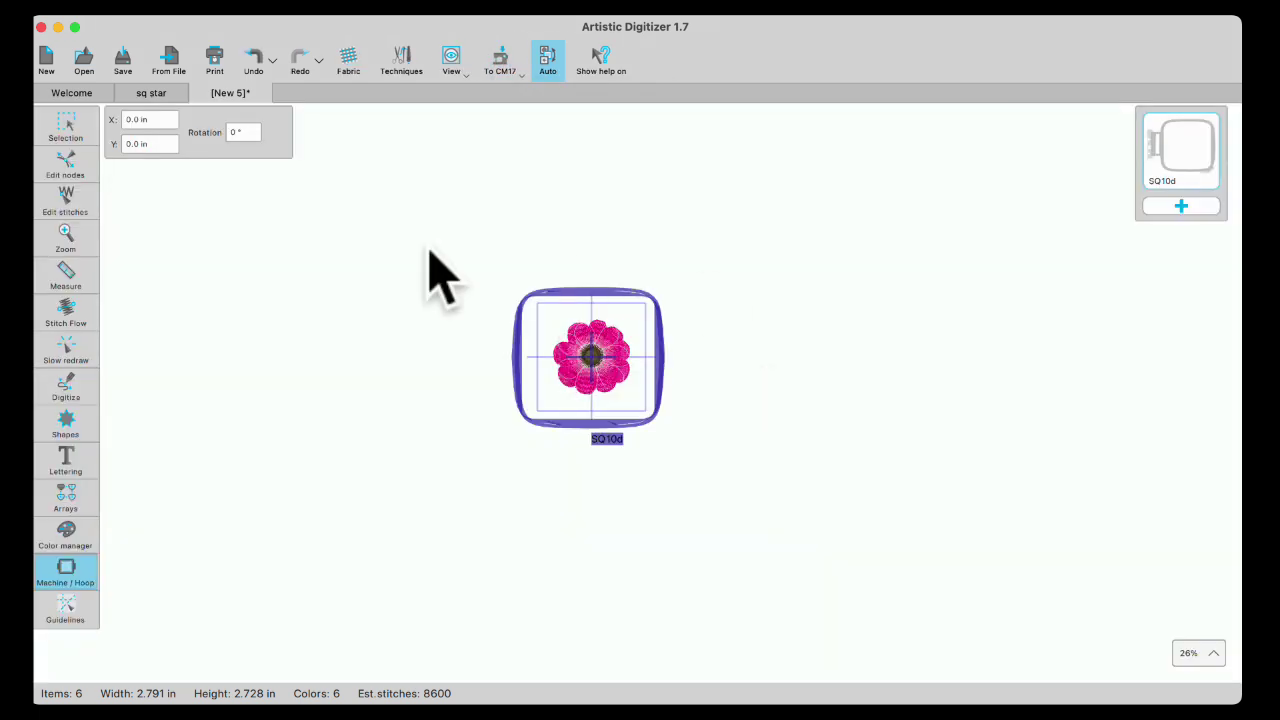
{"action": "left_click", "coordinate": [62, 128]}
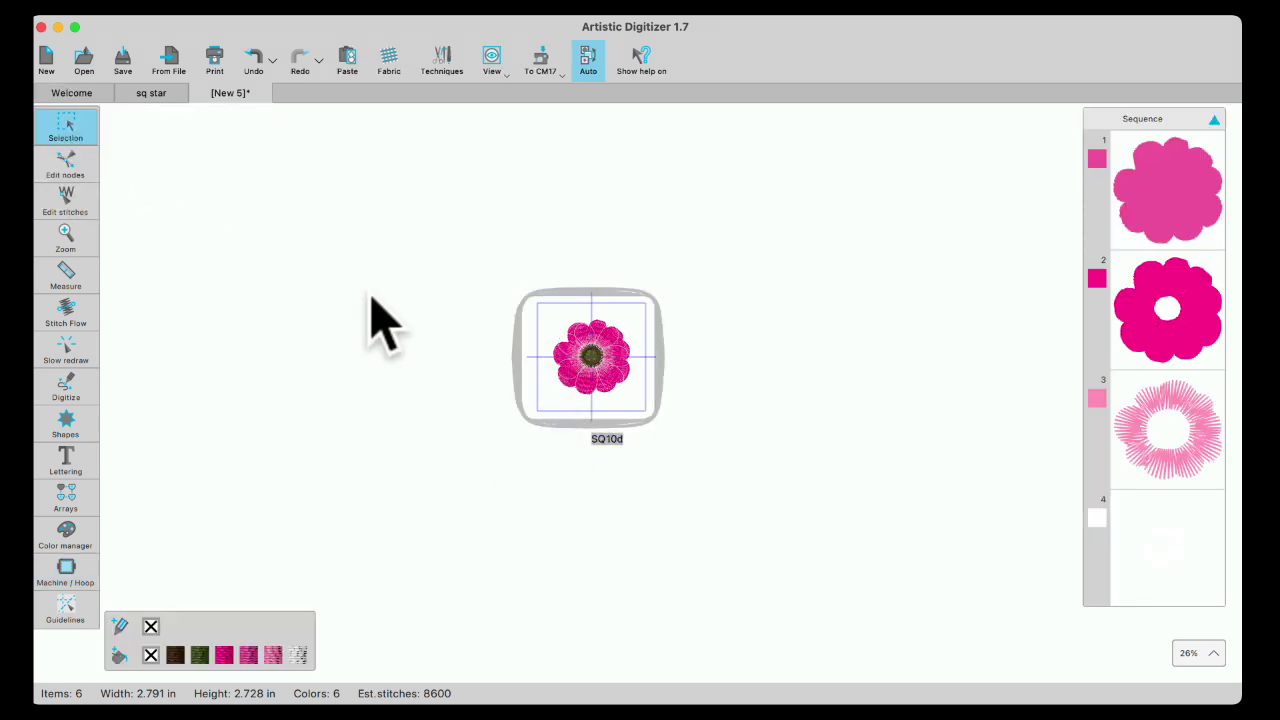
{"action": "left_click", "coordinate": [145, 3]}
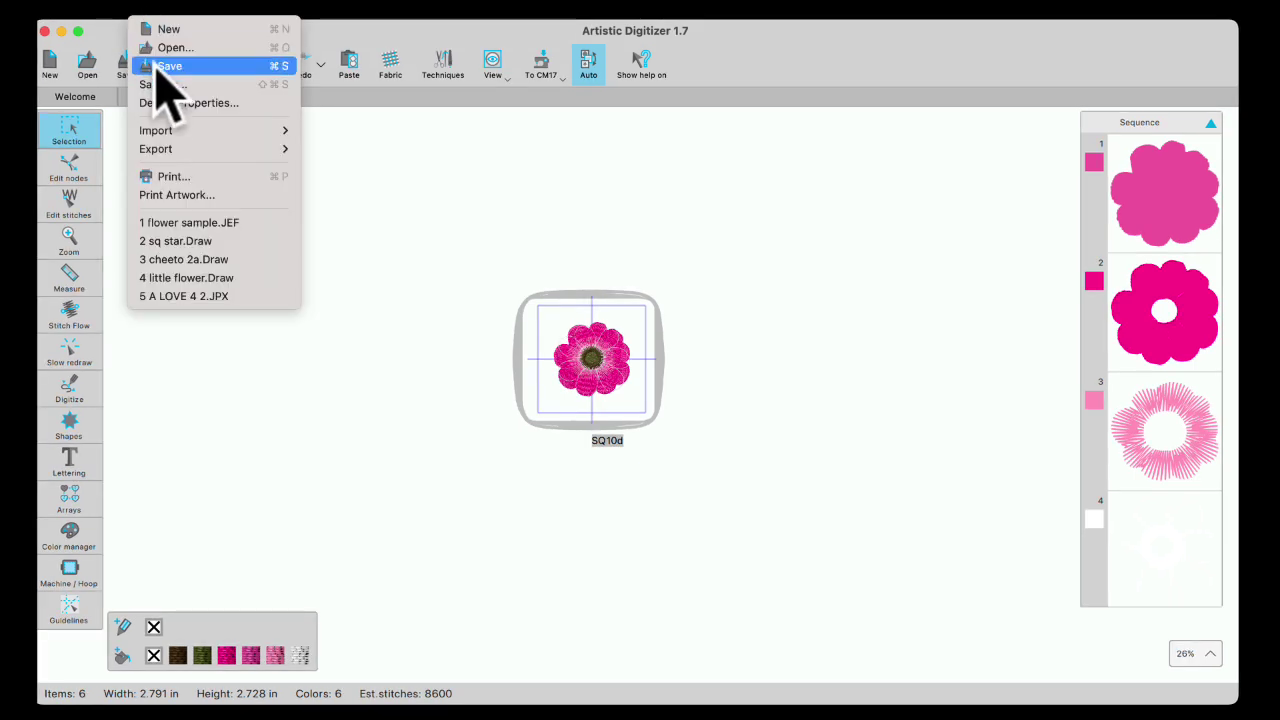
{"action": "left_click", "coordinate": [158, 84]}
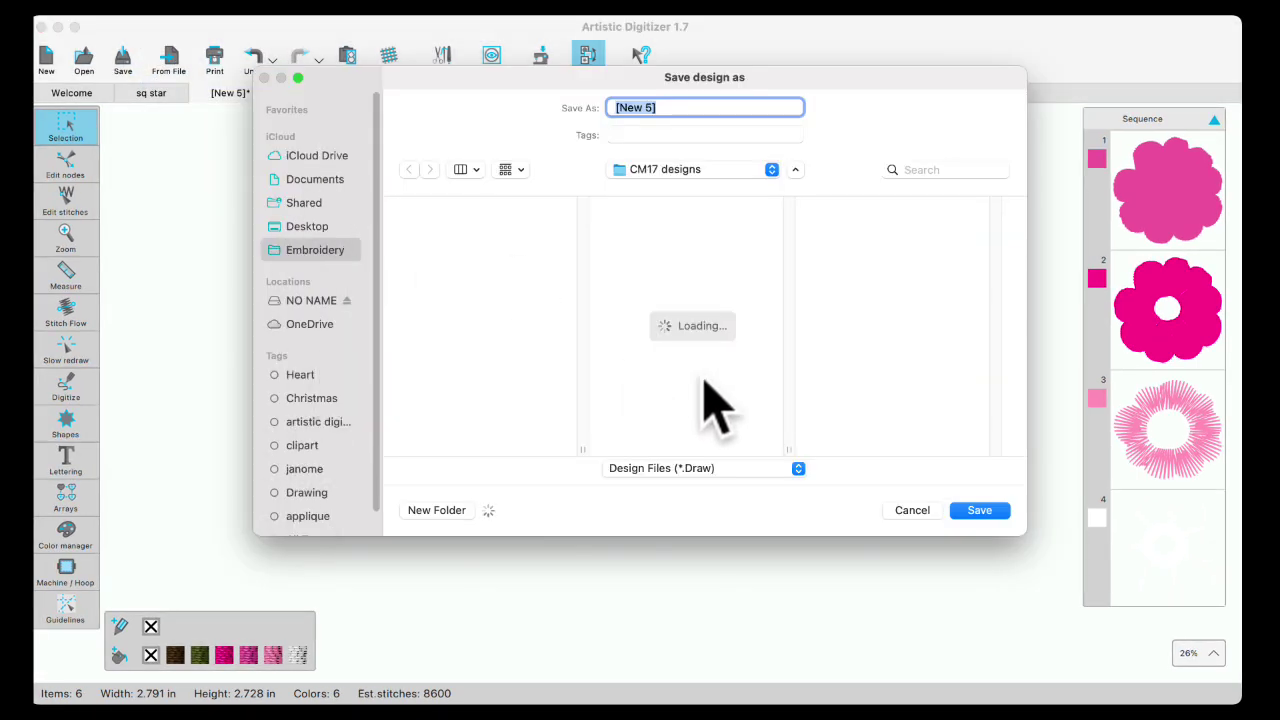
Step: Cancel Save As and start a USB Storage export aimed at the NO NAME drive's Embf folder
{"action": "left_click", "coordinate": [912, 509]}
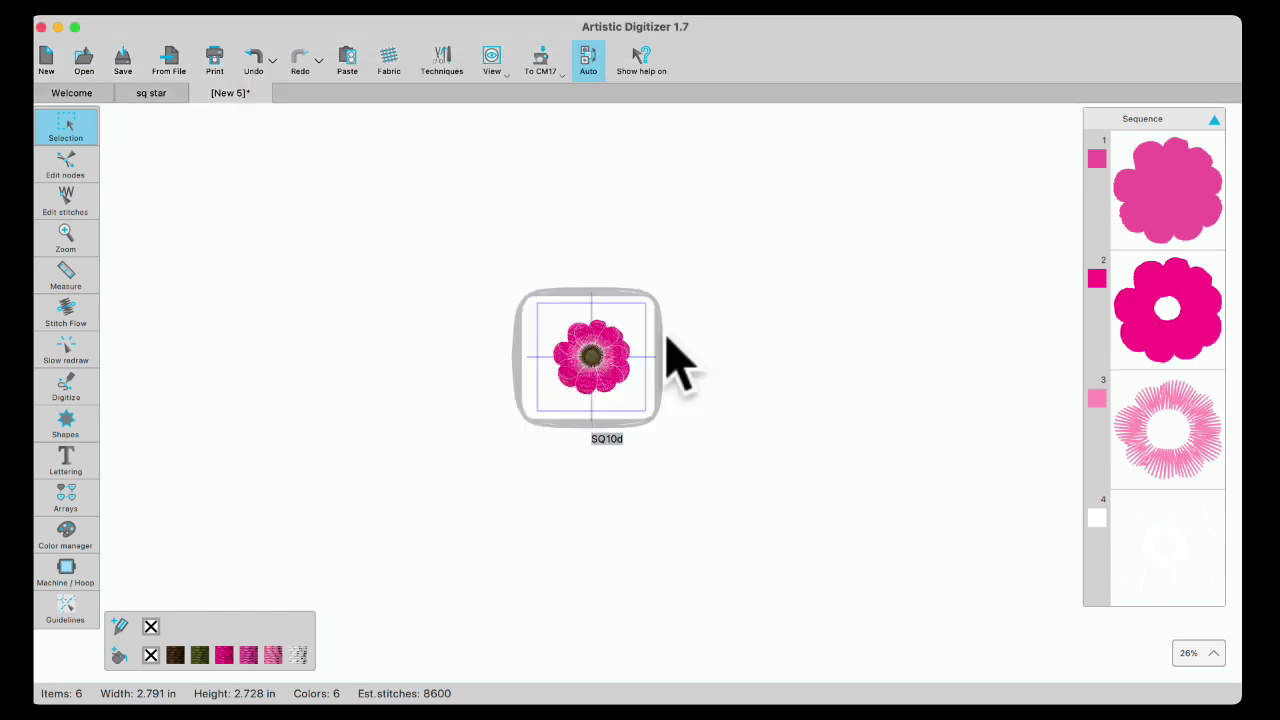
{"action": "left_click", "coordinate": [541, 62]}
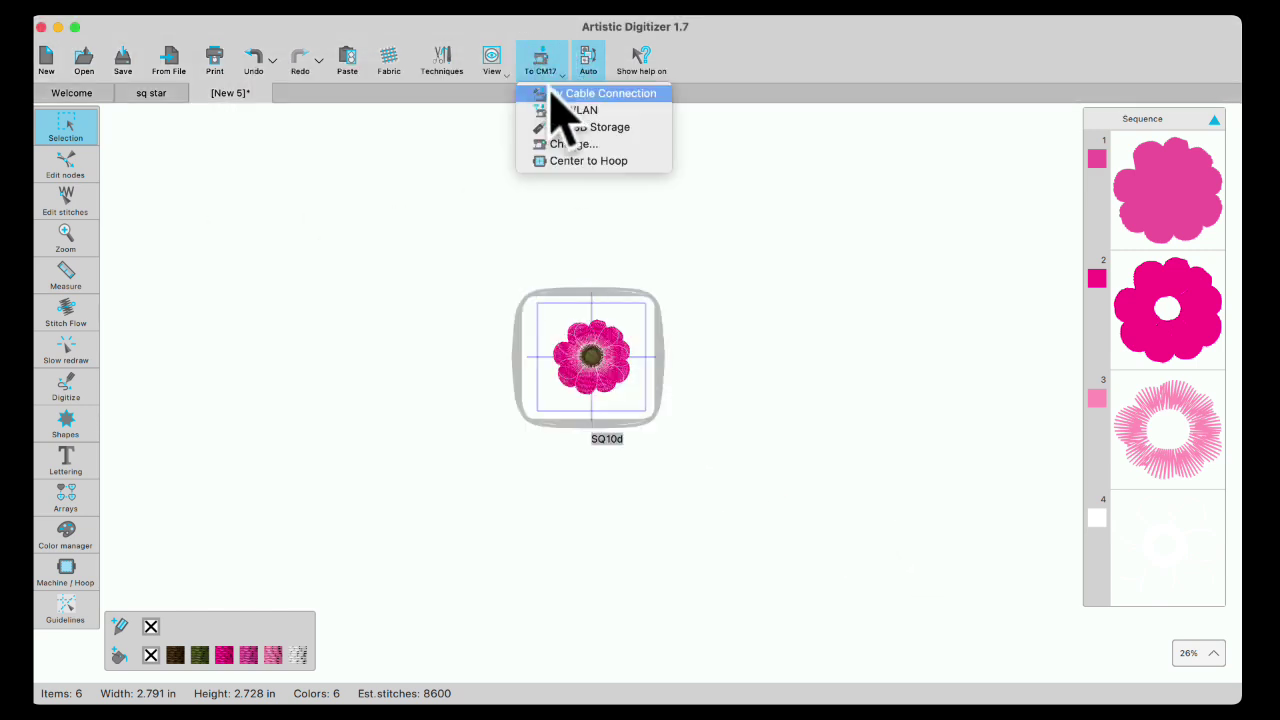
{"action": "left_click", "coordinate": [620, 128]}
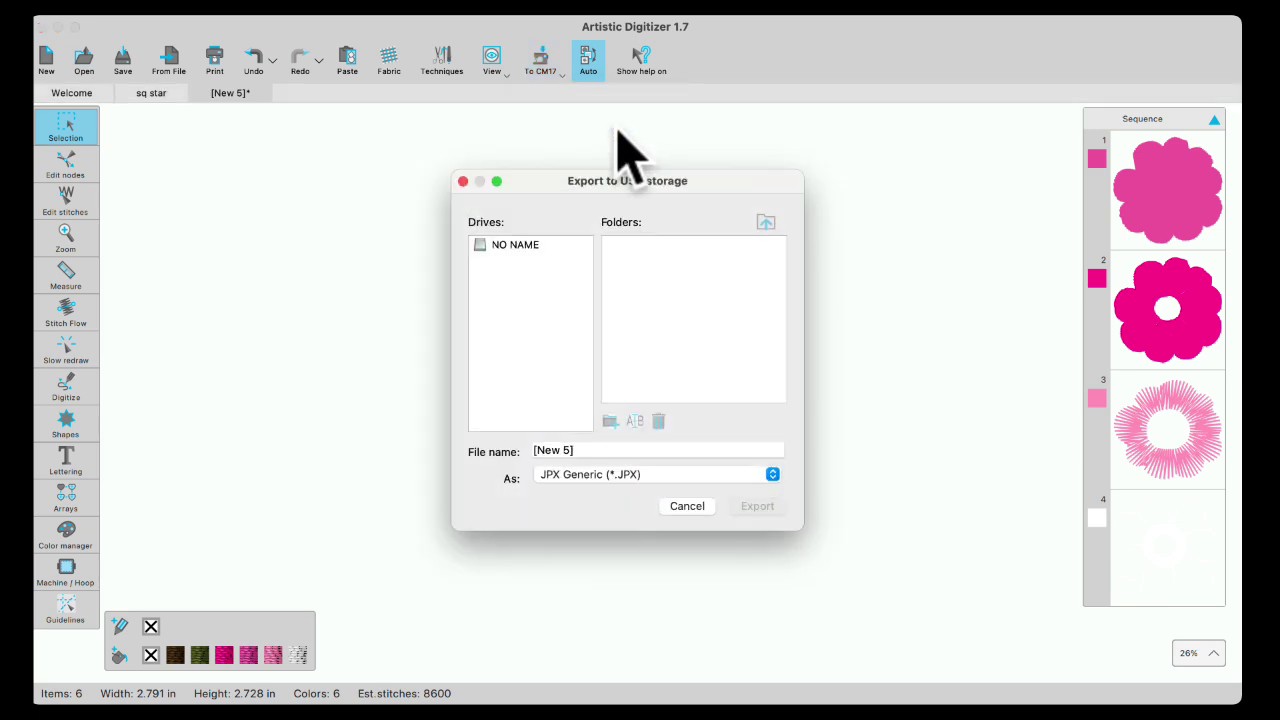
{"action": "left_click_drag", "start_coordinate": [539, 184], "coordinate": [772, 170]}
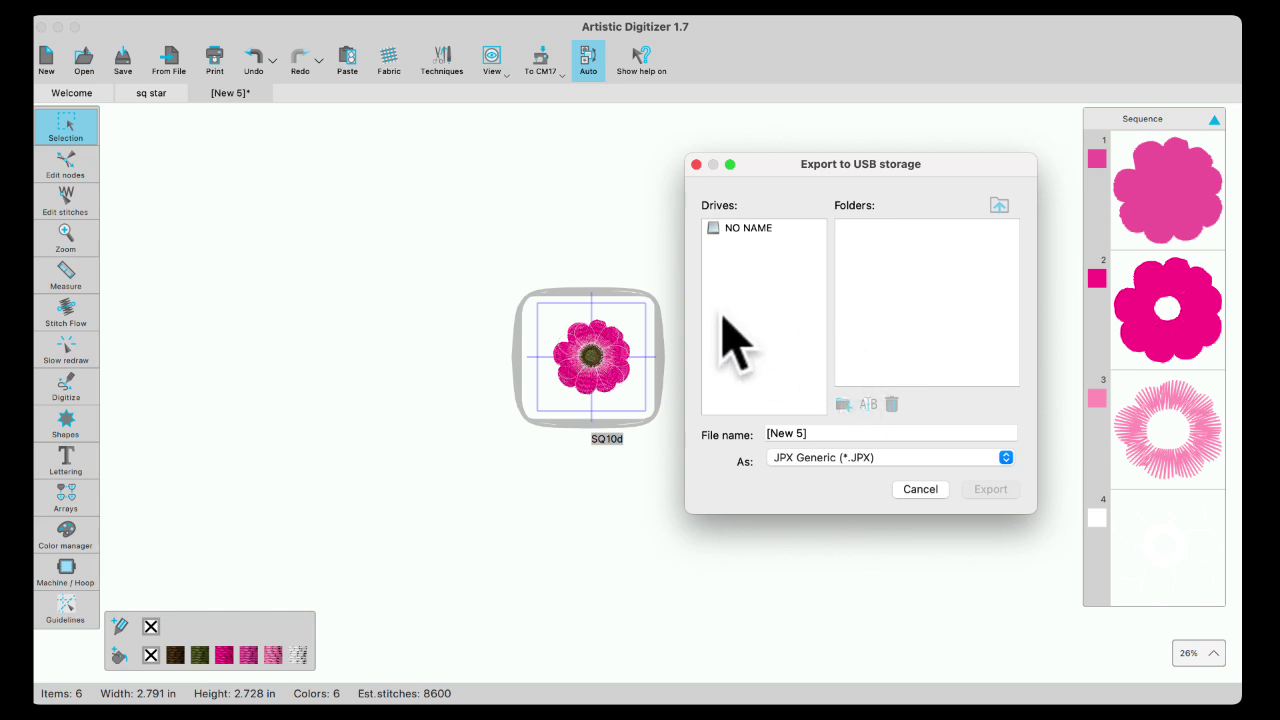
{"action": "left_click", "coordinate": [745, 232]}
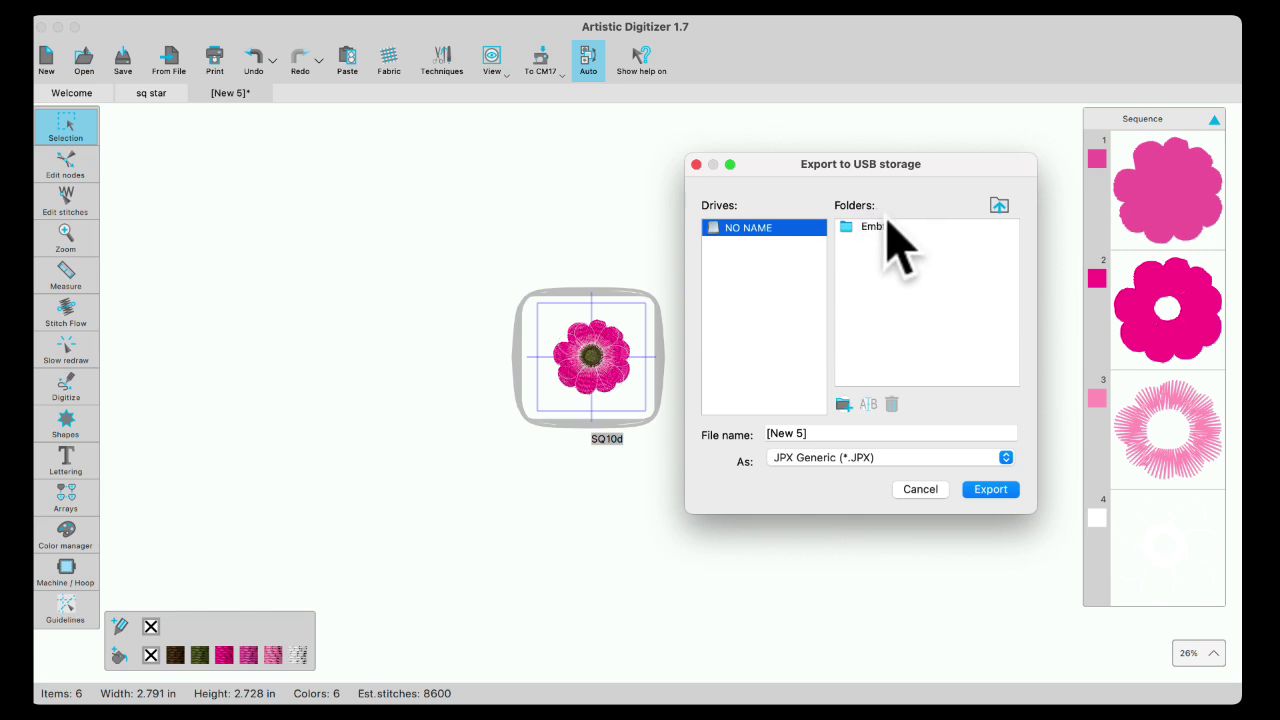
{"action": "left_click", "coordinate": [1000, 205]}
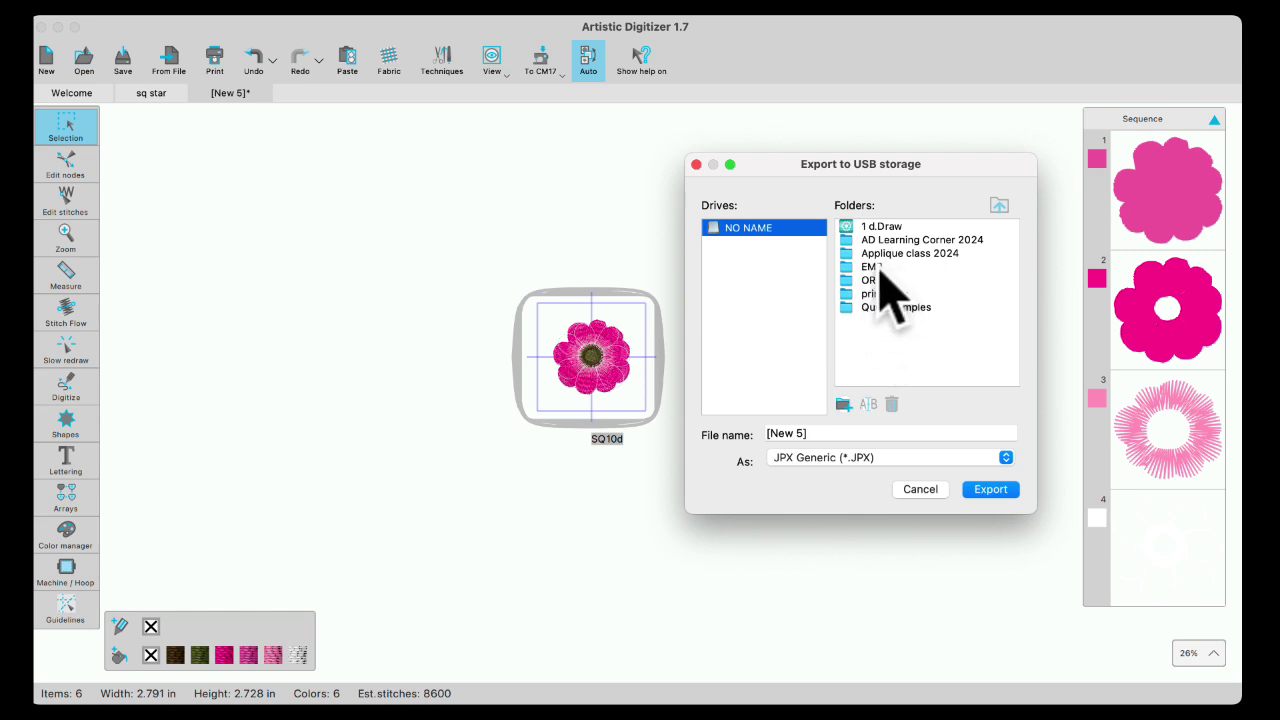
{"action": "double_click", "coordinate": [879, 268]}
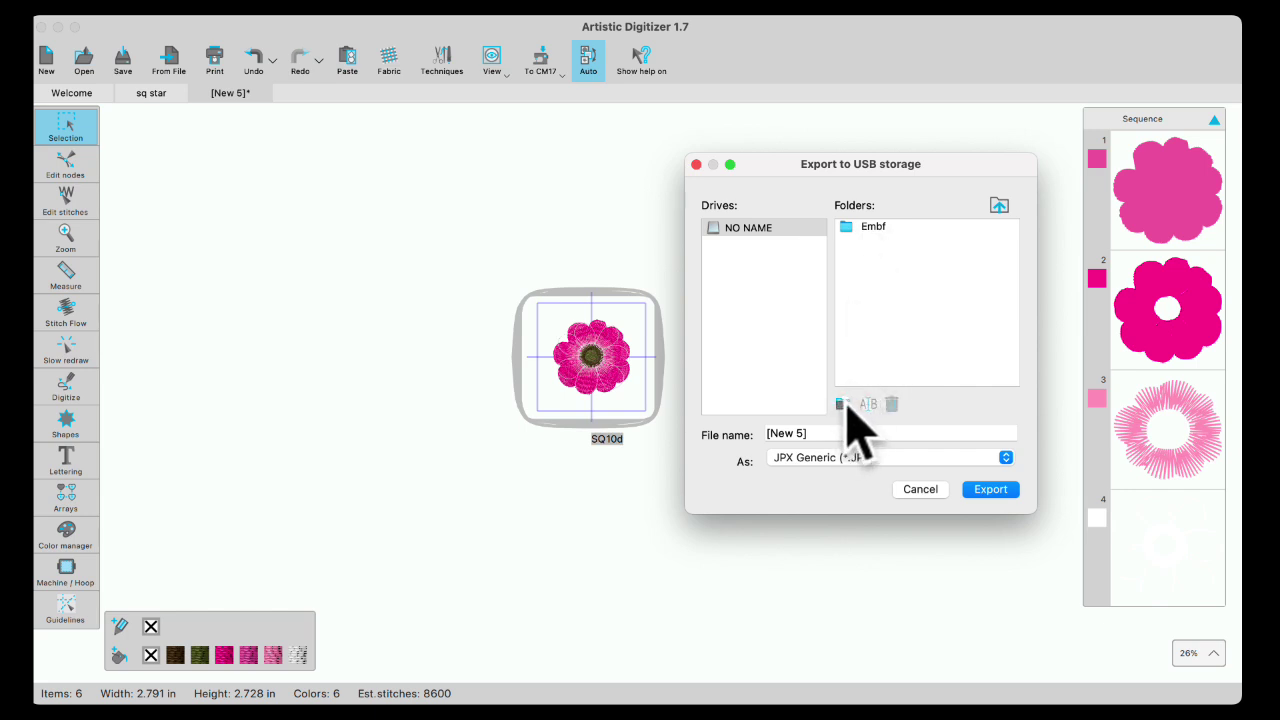
Step: Create folder 'test 123' on NO NAME and export the flower there as 'ltl flower' (JPX Generic)
{"action": "left_click", "coordinate": [844, 404]}
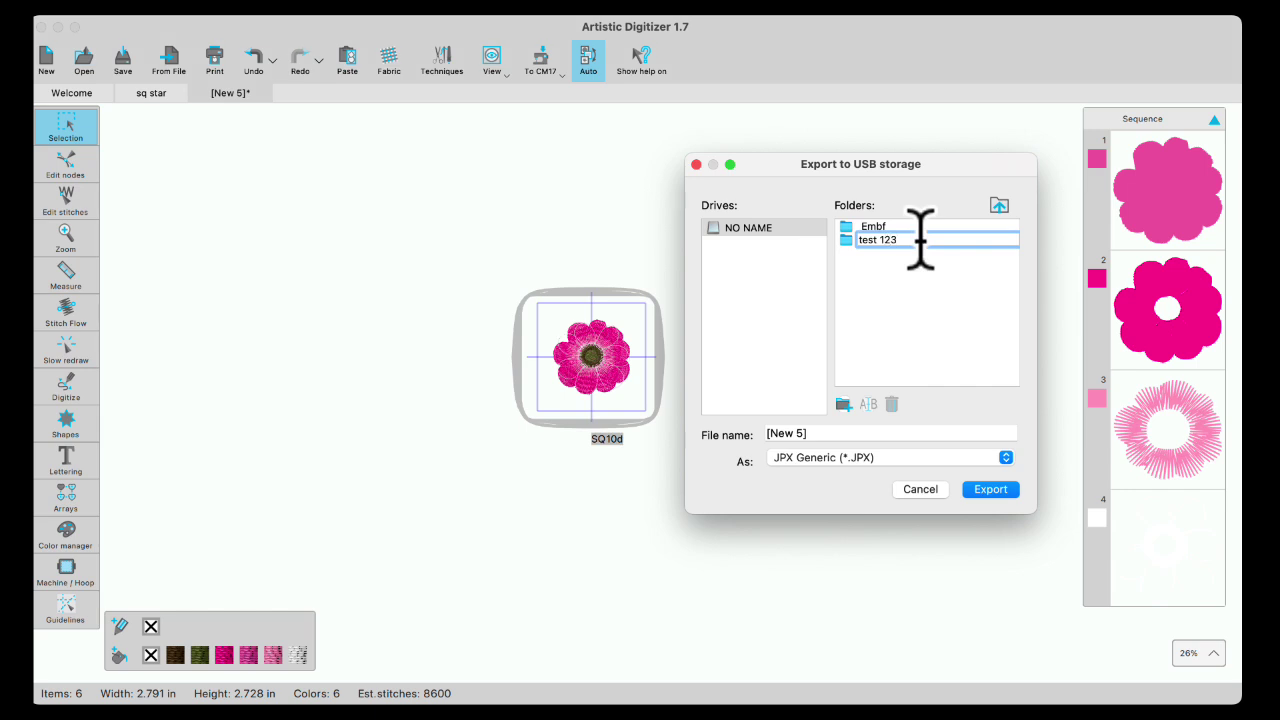
{"action": "key", "text": "Return"}
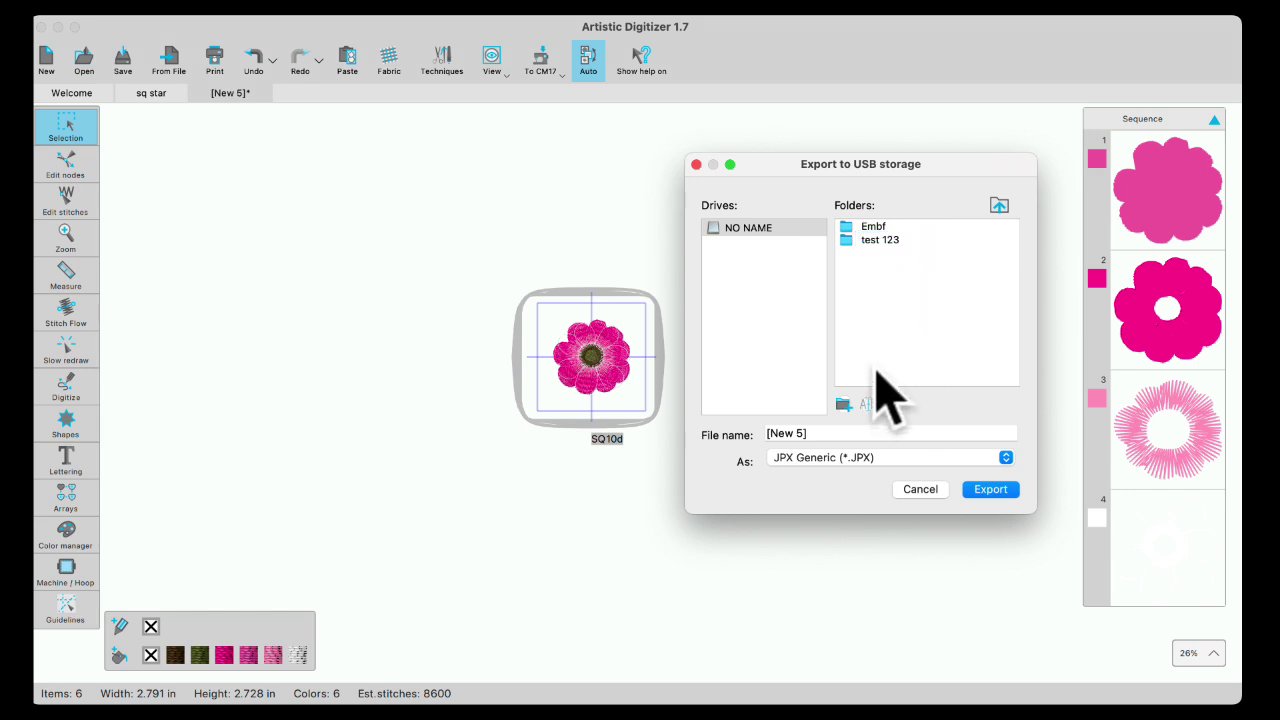
{"action": "left_click", "coordinate": [878, 240]}
{"action": "double_click", "coordinate": [878, 240]}
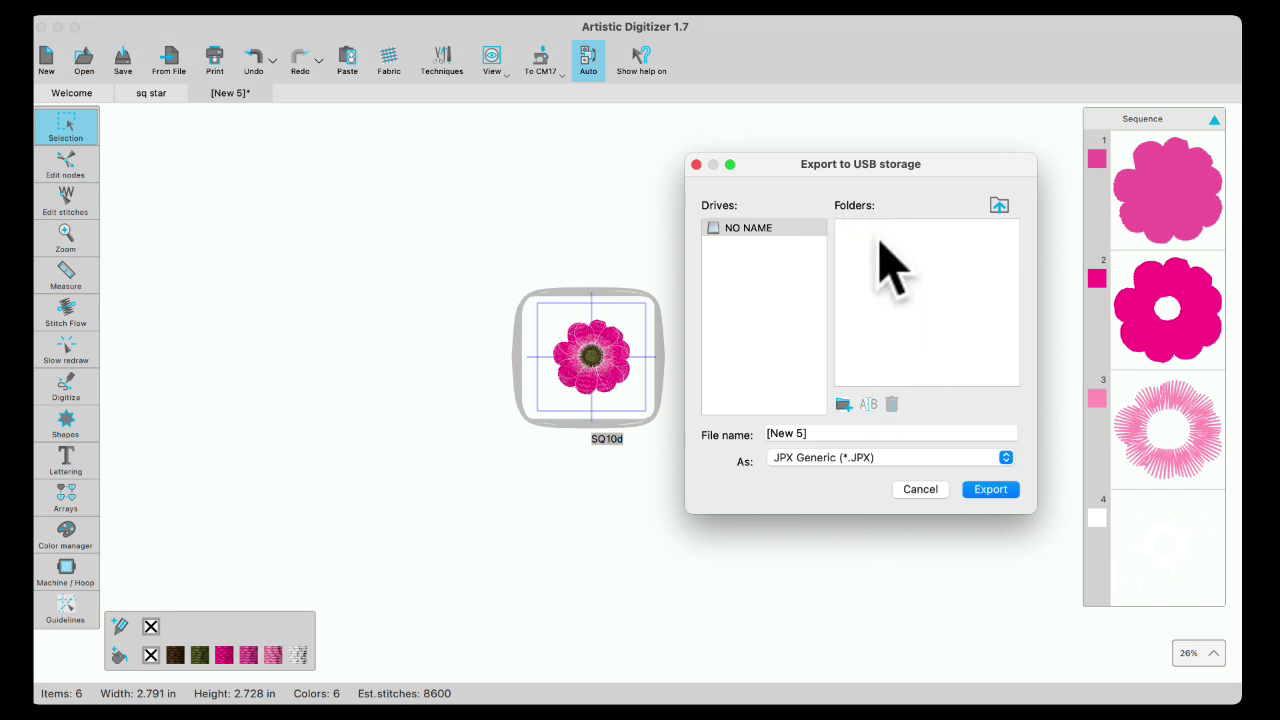
{"action": "left_click", "coordinate": [820, 433]}
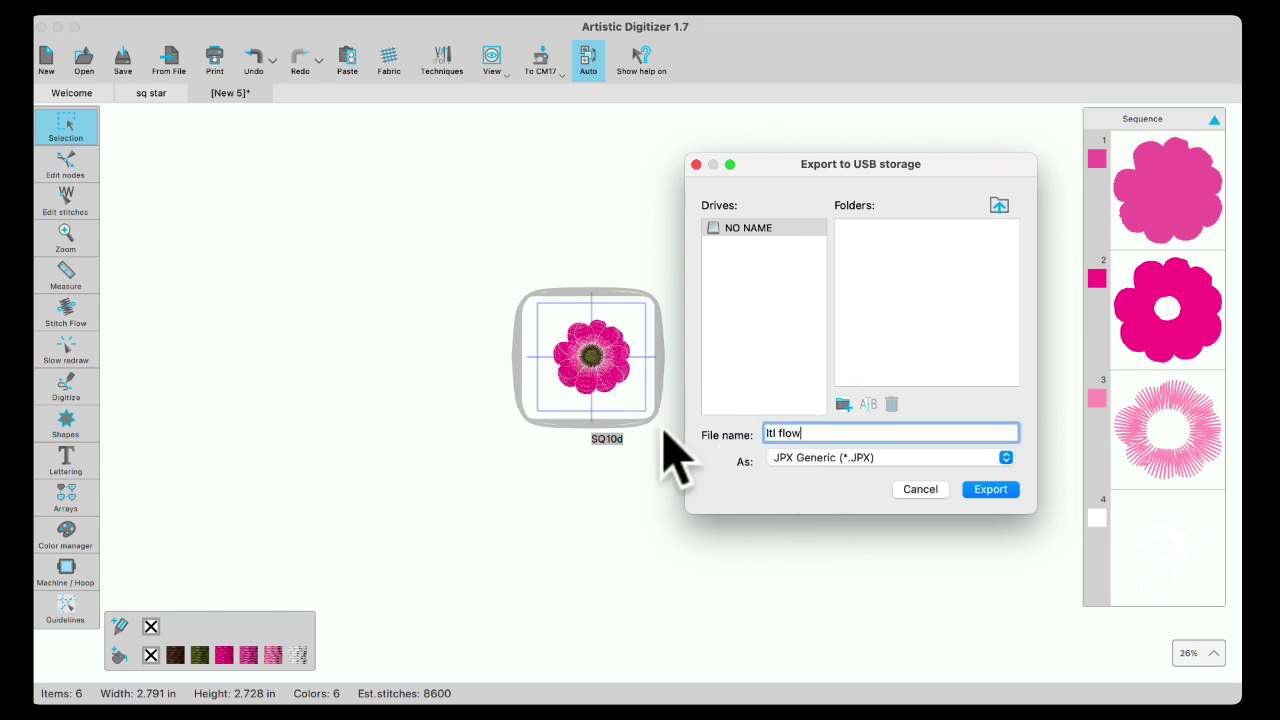
{"action": "left_click", "coordinate": [988, 490]}
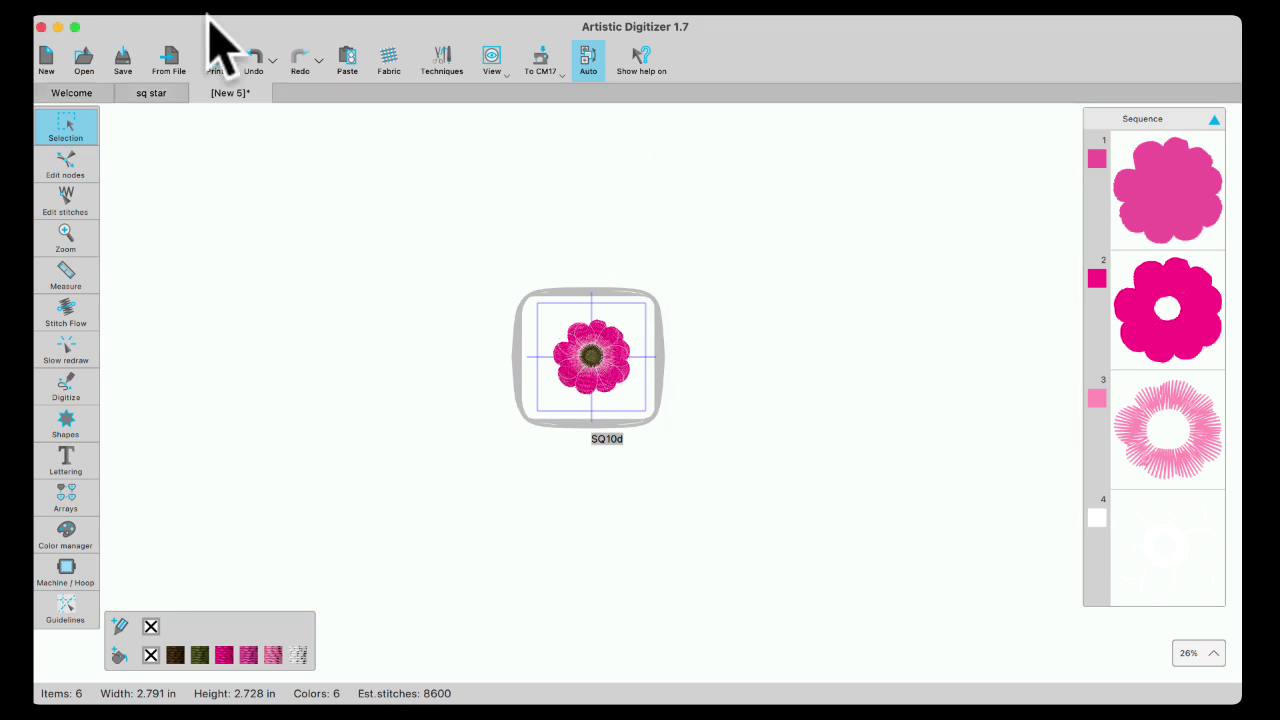
{"action": "left_click", "coordinate": [150, 8]}
{"action": "mouse_move", "coordinate": [160, 153]}
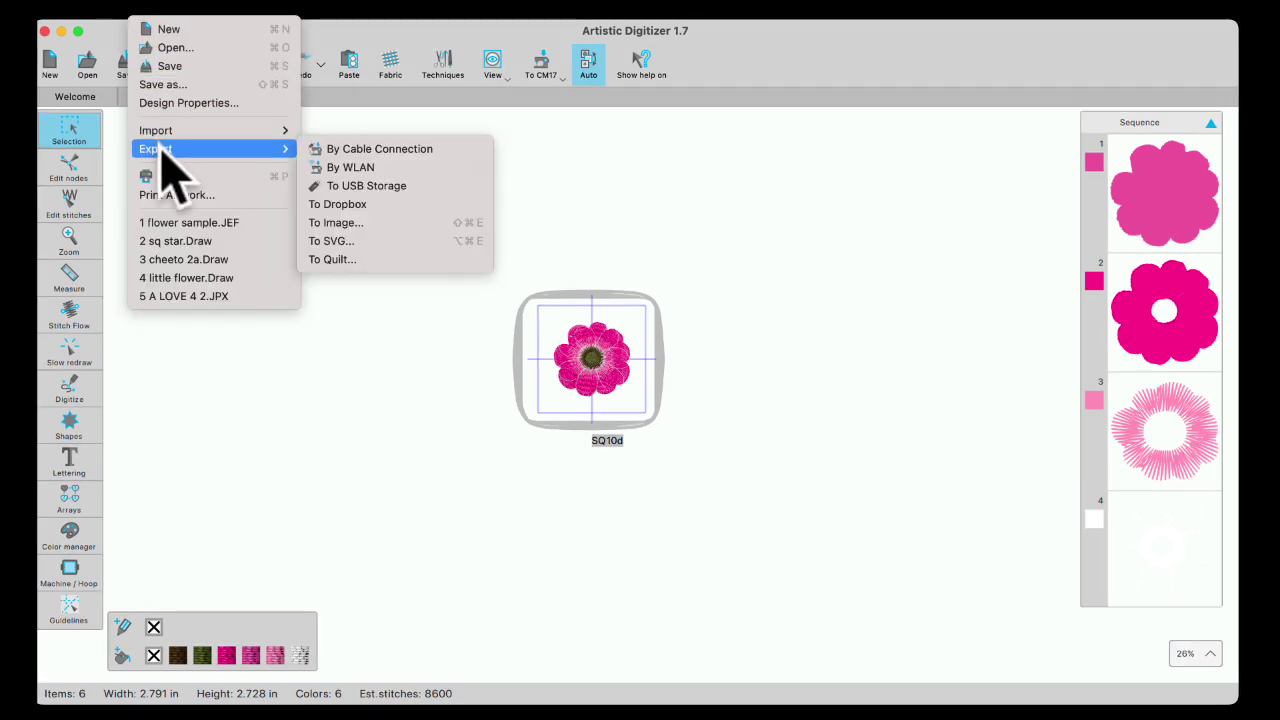
{"action": "left_click", "coordinate": [350, 186]}
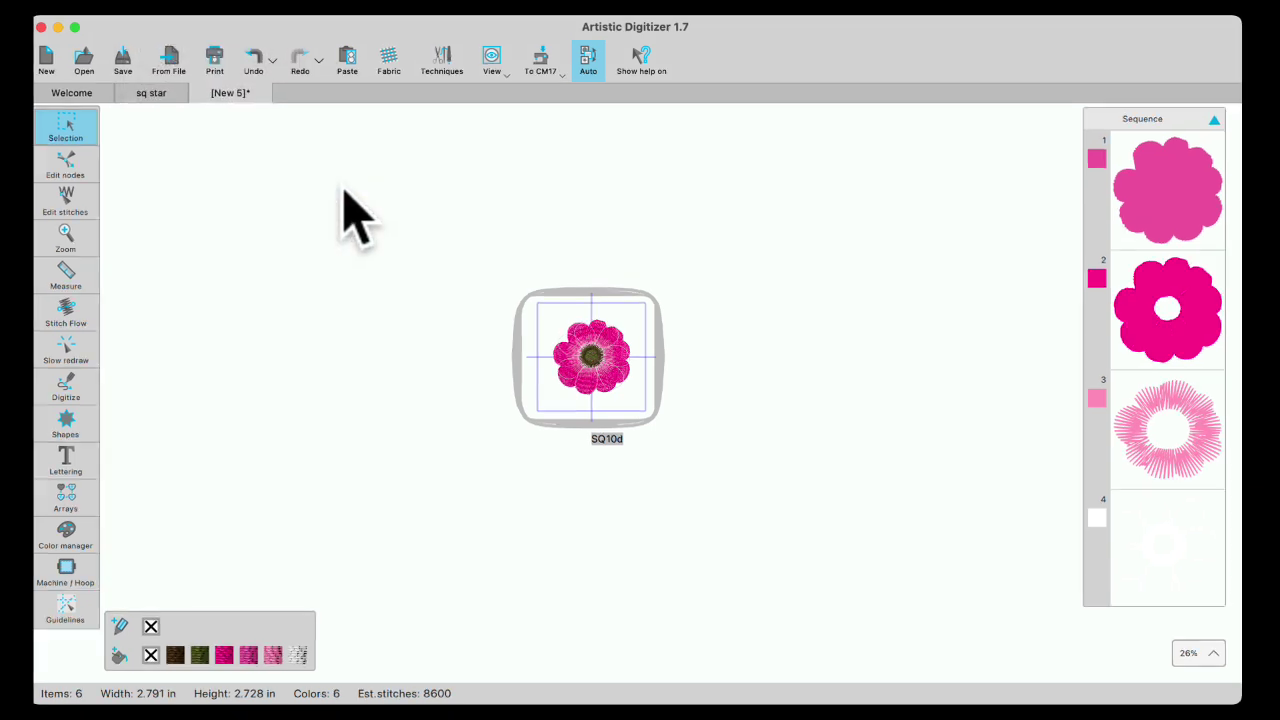
{"action": "left_click", "coordinate": [520, 247]}
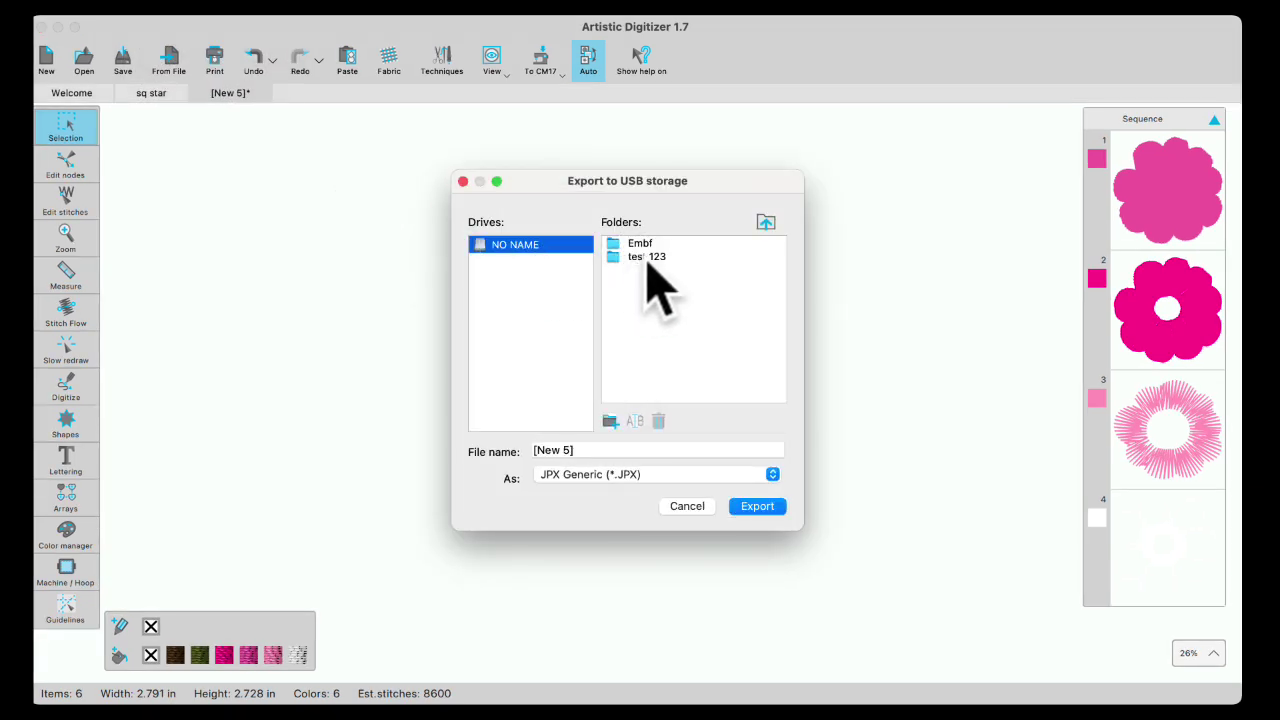
{"action": "double_click", "coordinate": [650, 257]}
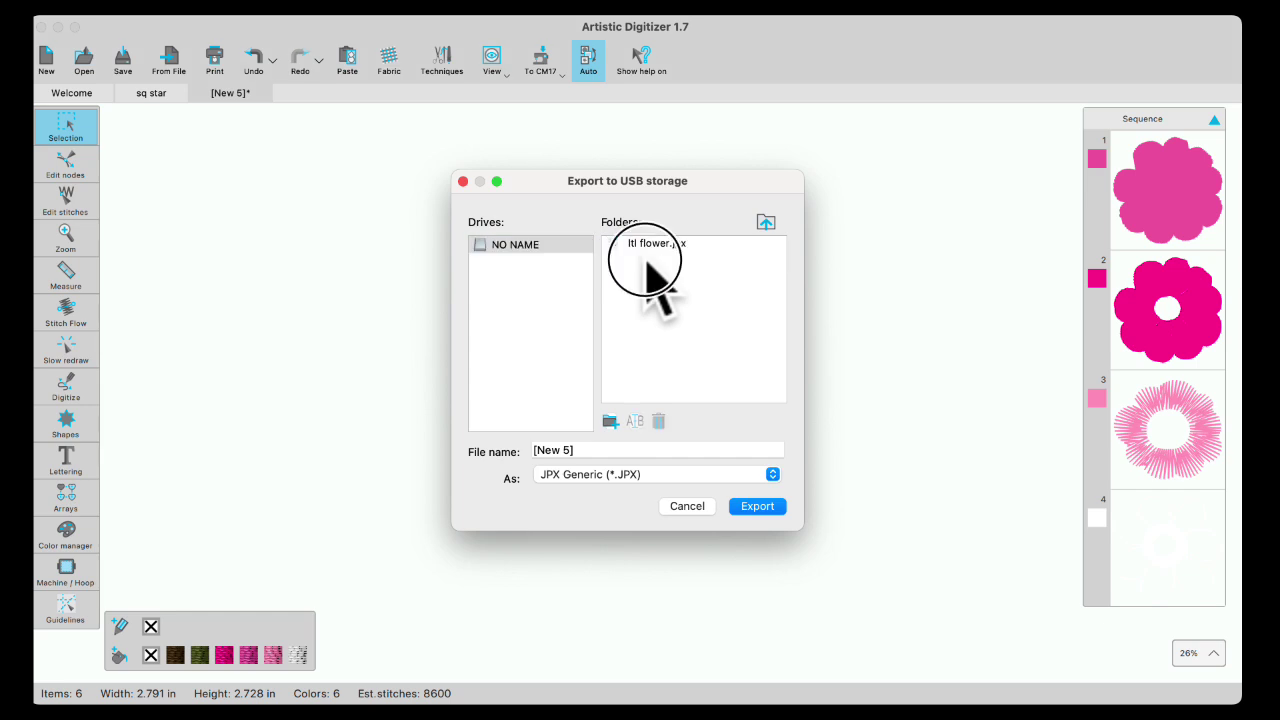
{"action": "left_click", "coordinate": [462, 181]}
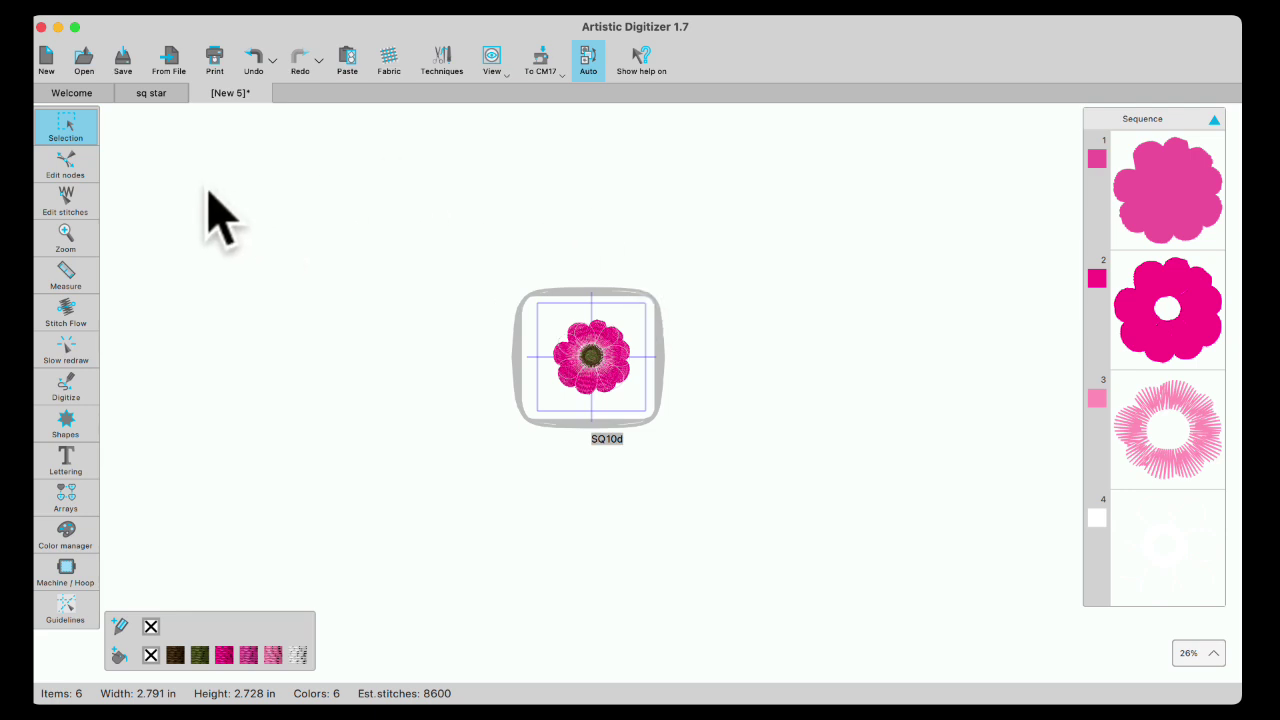
Step: Open the Browser tab from the Welcome page's Browse tile
{"action": "left_click", "coordinate": [80, 93]}
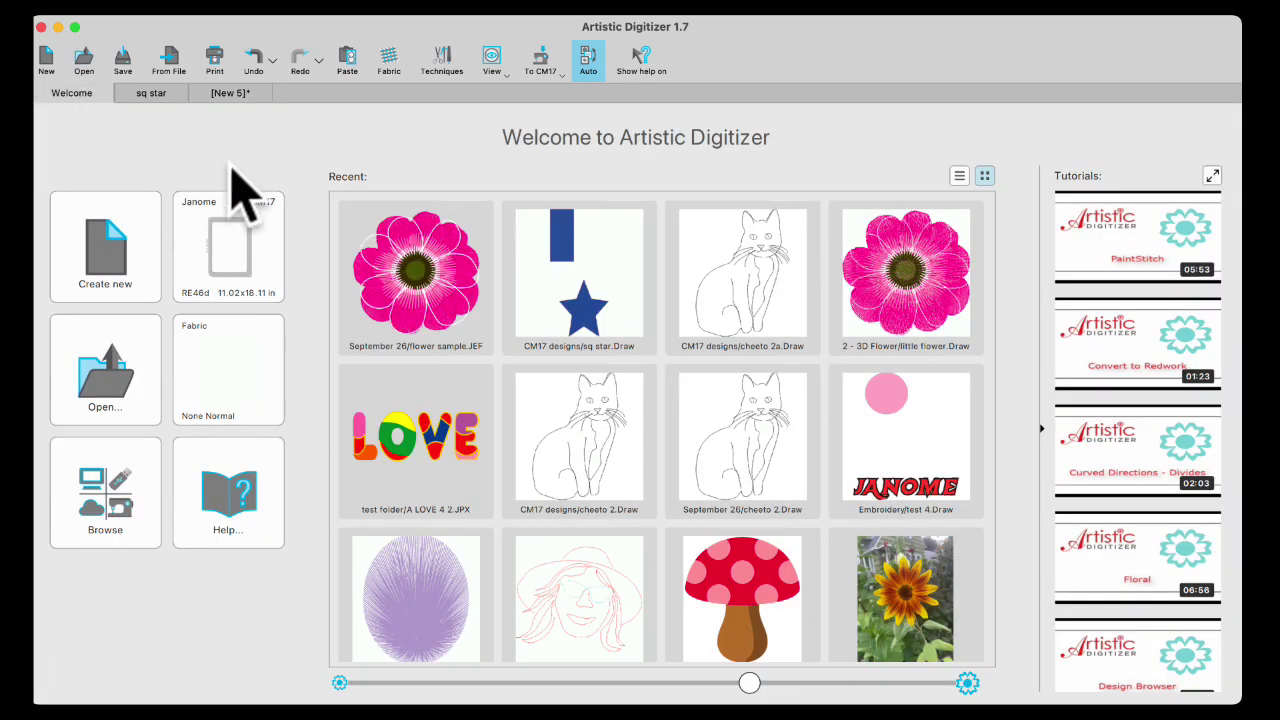
{"action": "left_click", "coordinate": [120, 510]}
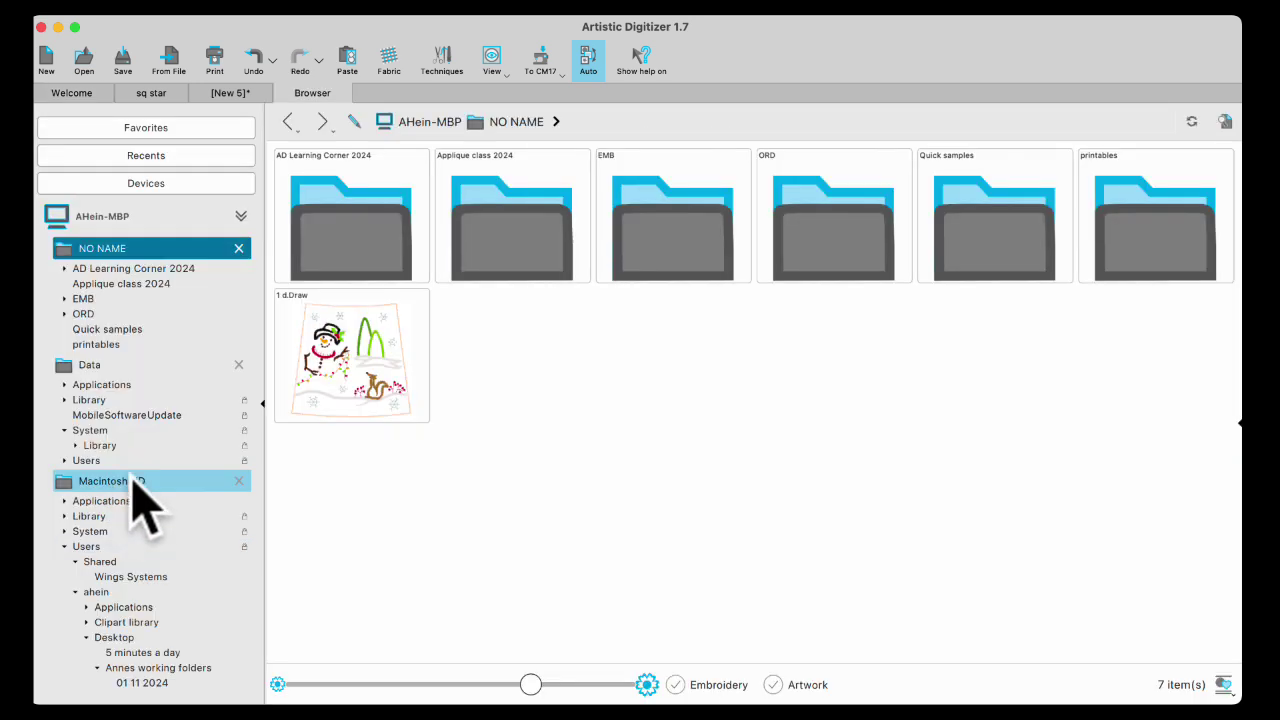
Step: Copy DOL_3_02.jef from Favorites > Embroidery Categories > 550e Monsters
{"action": "left_click", "coordinate": [143, 128]}
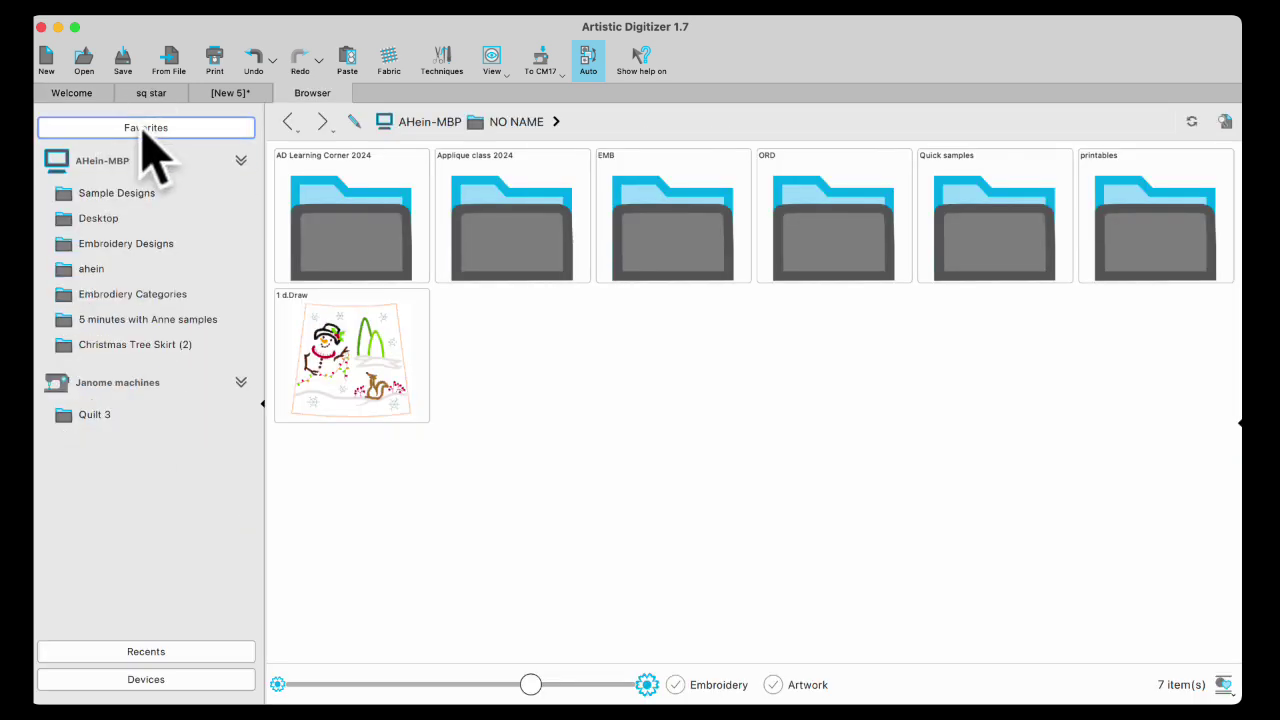
{"action": "left_click", "coordinate": [140, 250]}
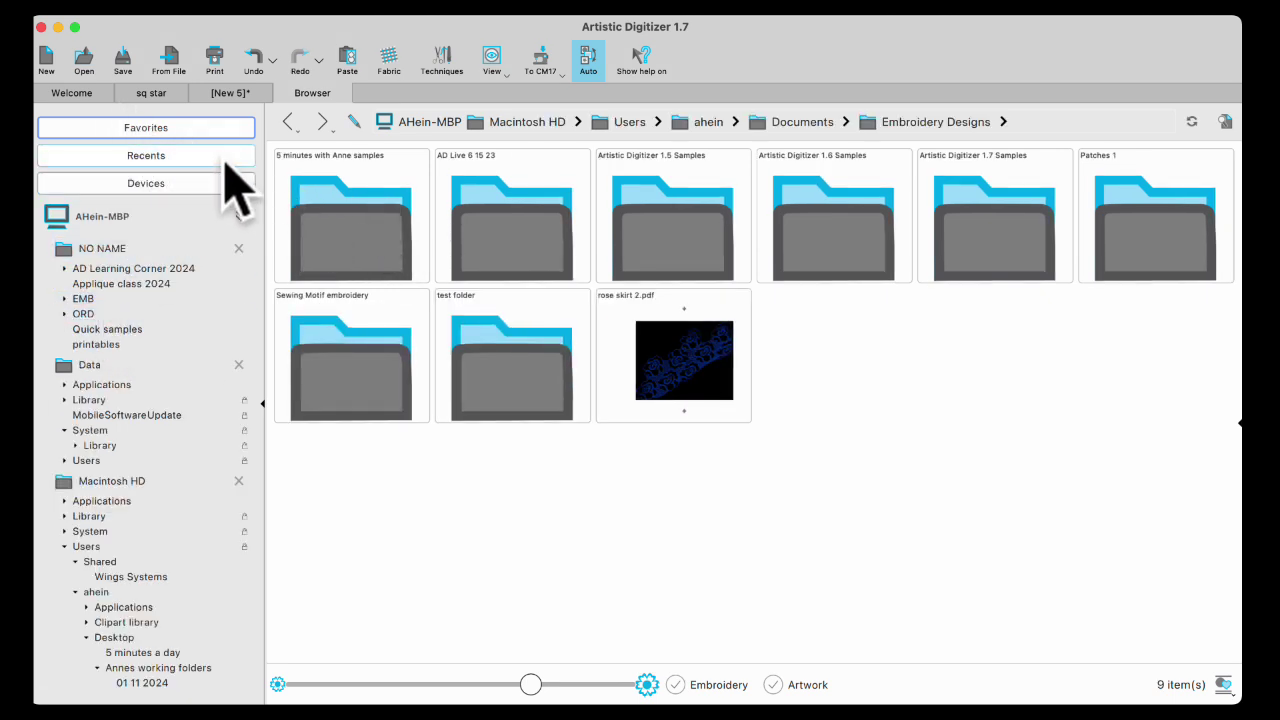
{"action": "left_click", "coordinate": [205, 133]}
{"action": "left_click", "coordinate": [110, 296]}
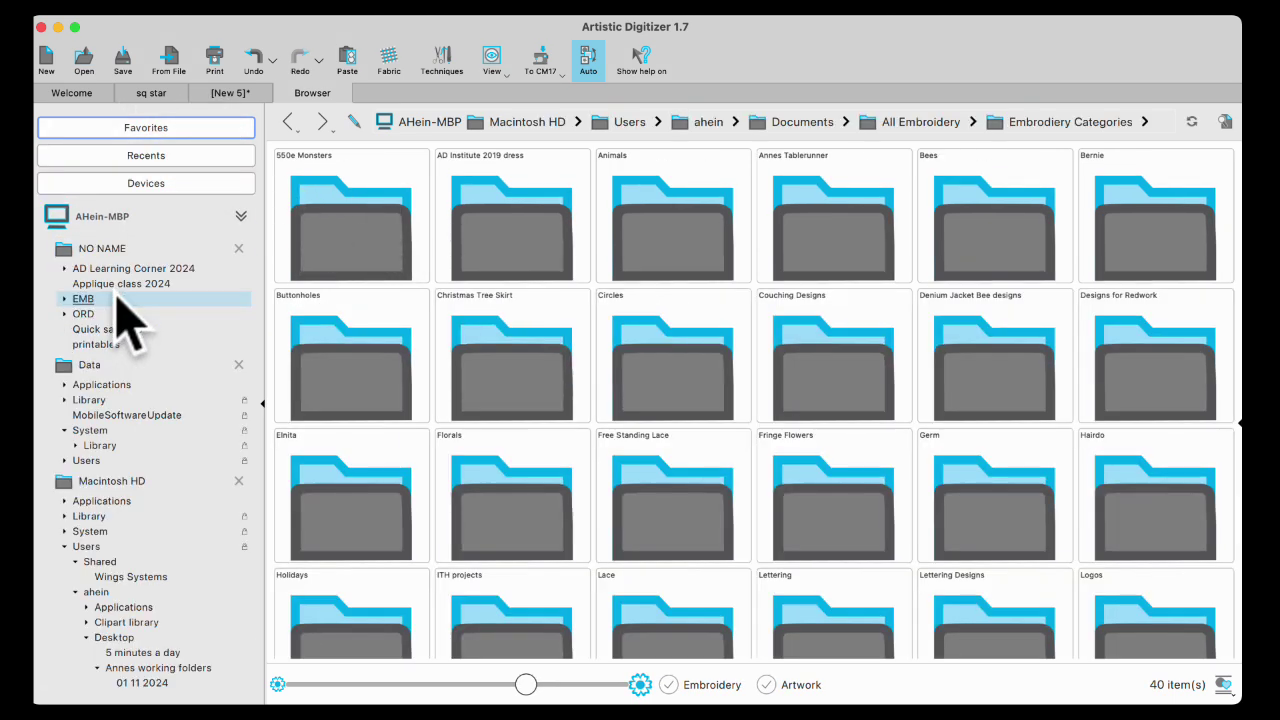
{"action": "double_click", "coordinate": [340, 215]}
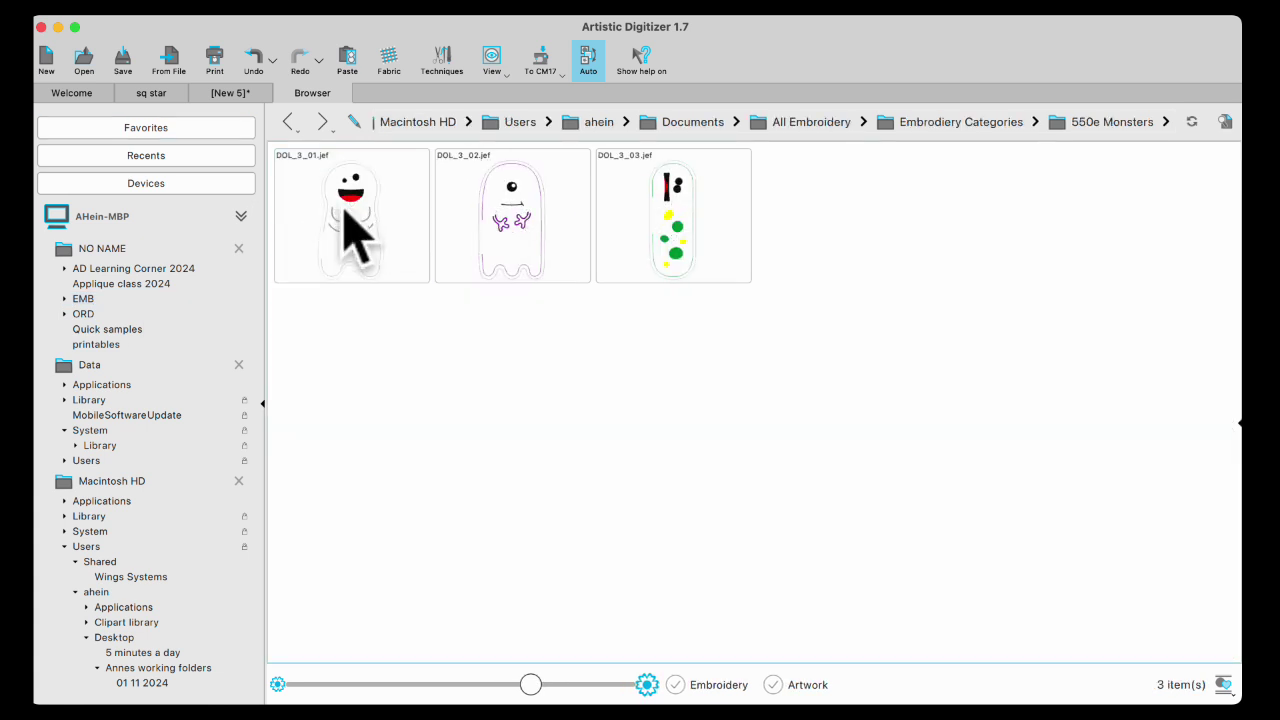
{"action": "left_click", "coordinate": [512, 236]}
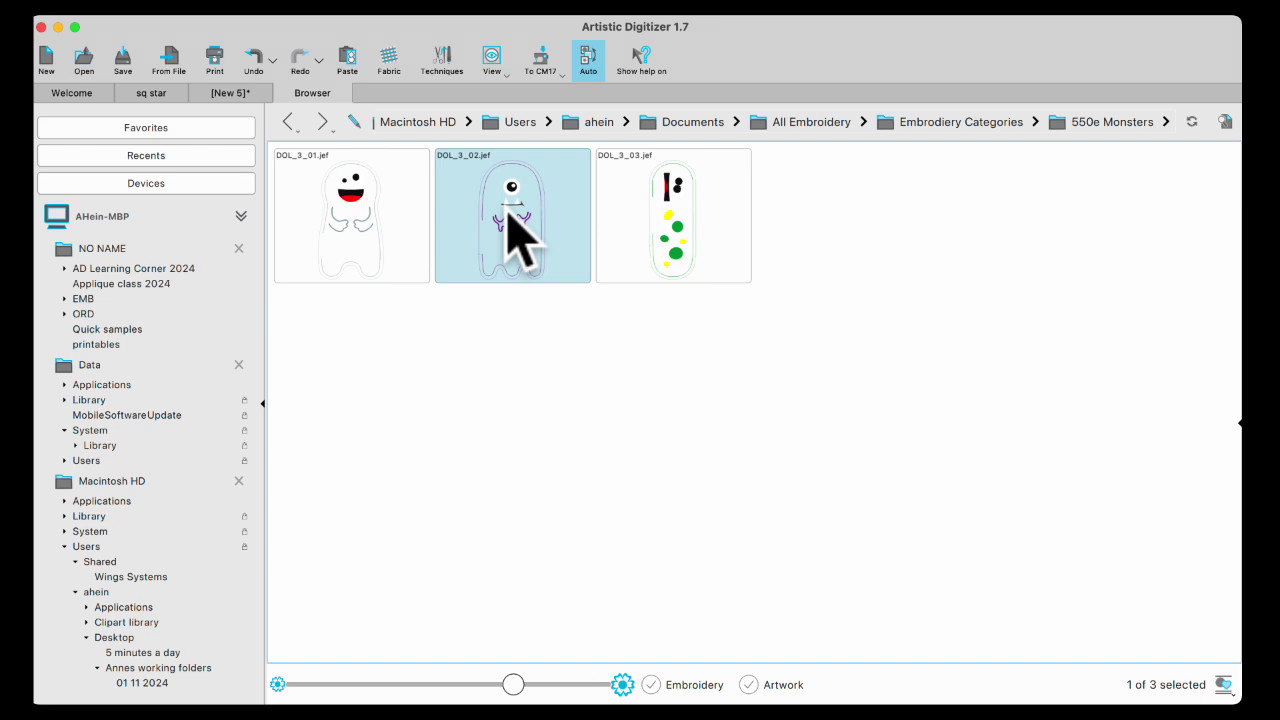
{"action": "right_click", "coordinate": [510, 224]}
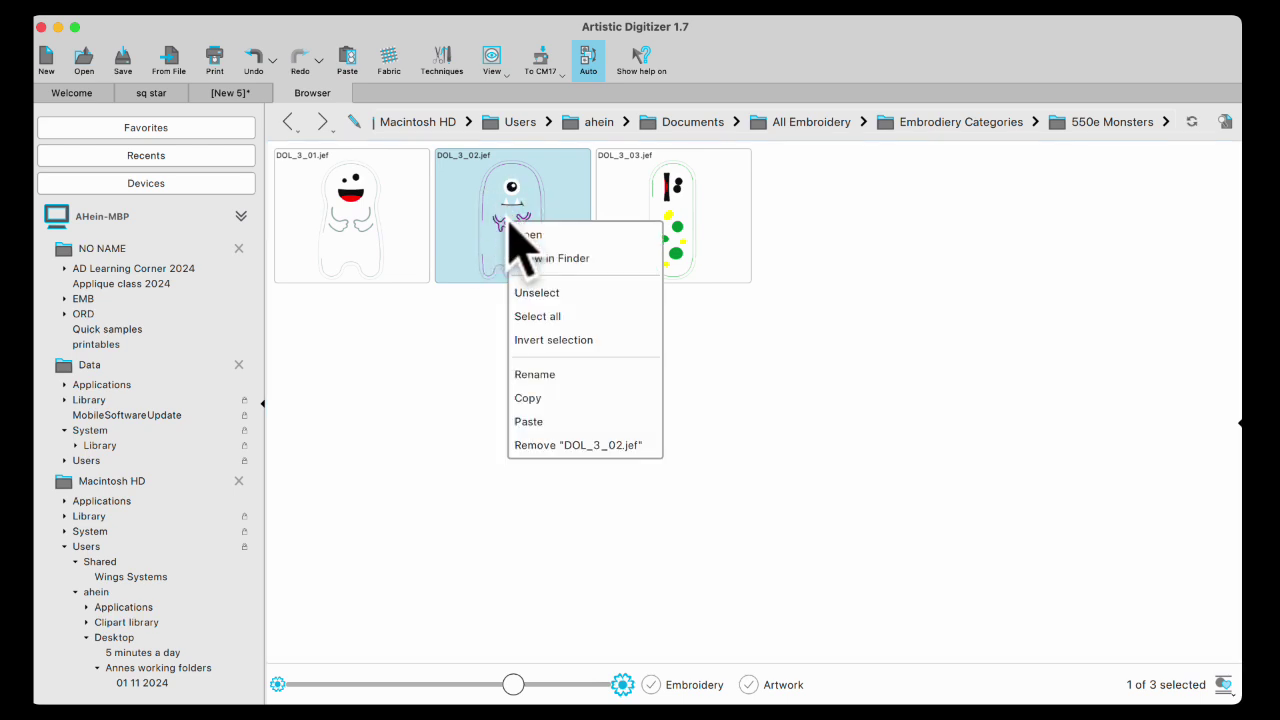
{"action": "left_click", "coordinate": [527, 398]}
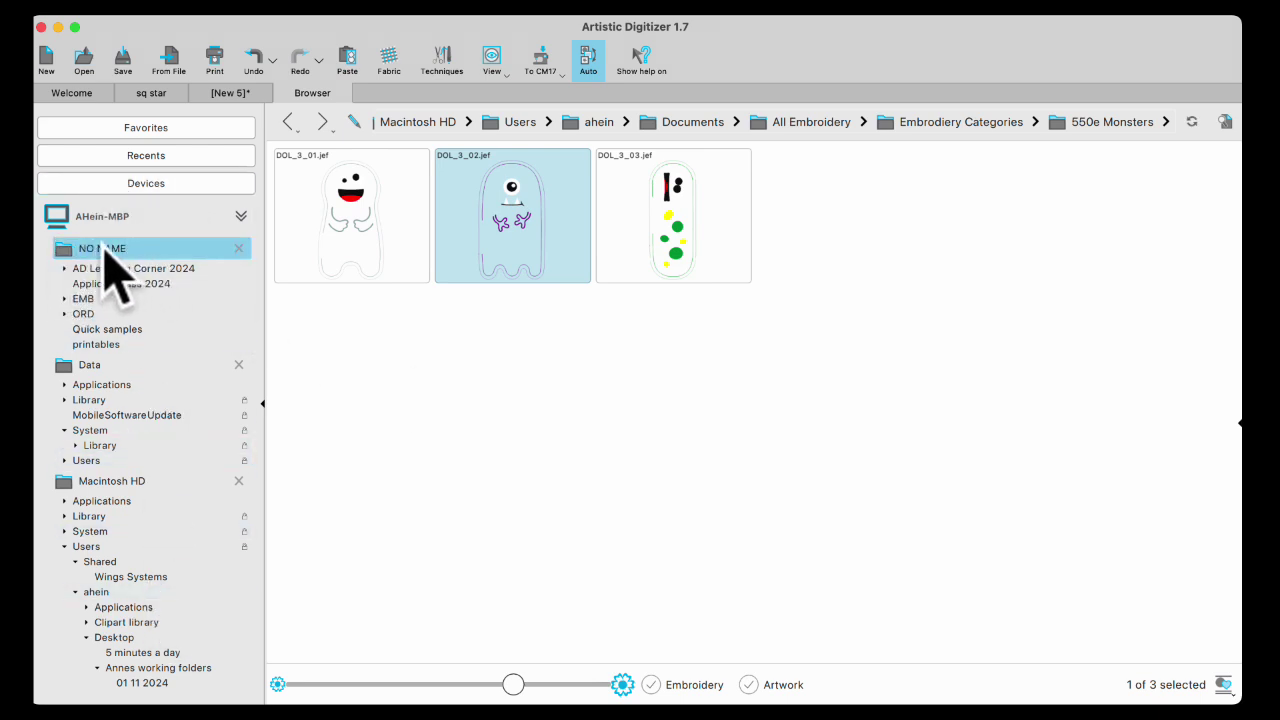
Step: Paste DOL_3_02.jef into NO NAME's EMB folder, check test 123, and return to the drive root
{"action": "left_click", "coordinate": [102, 250]}
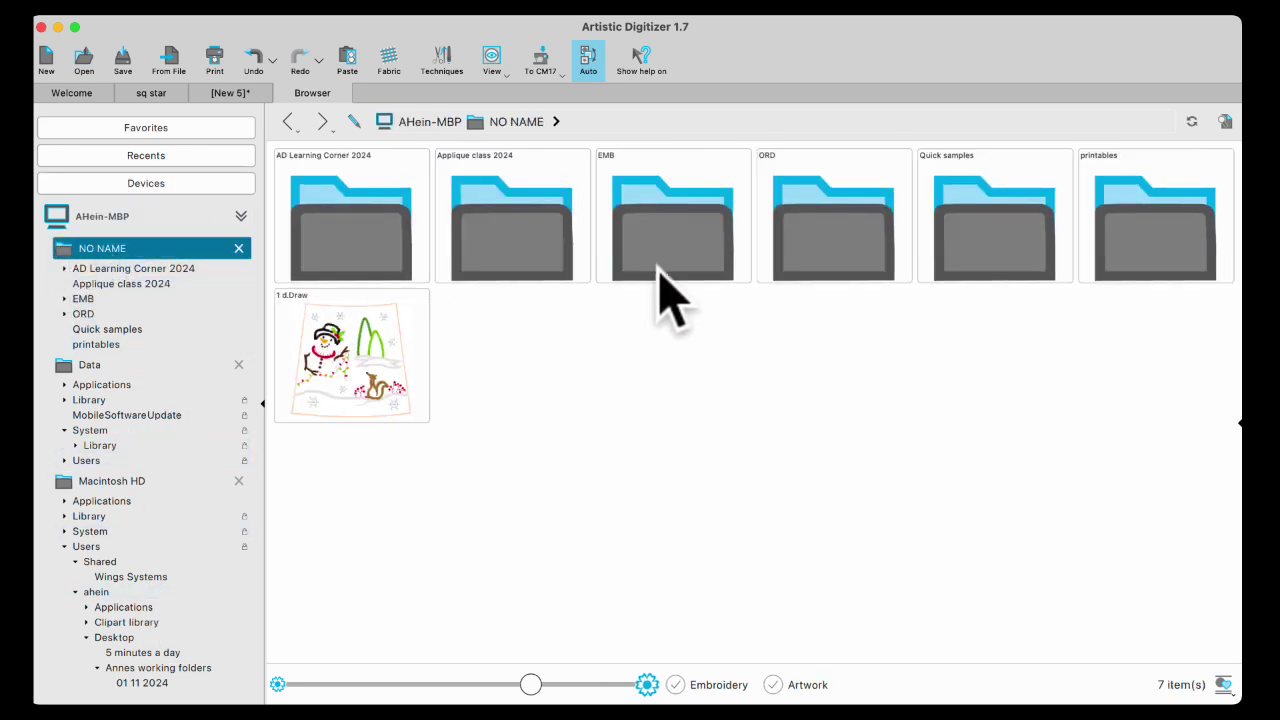
{"action": "double_click", "coordinate": [652, 226]}
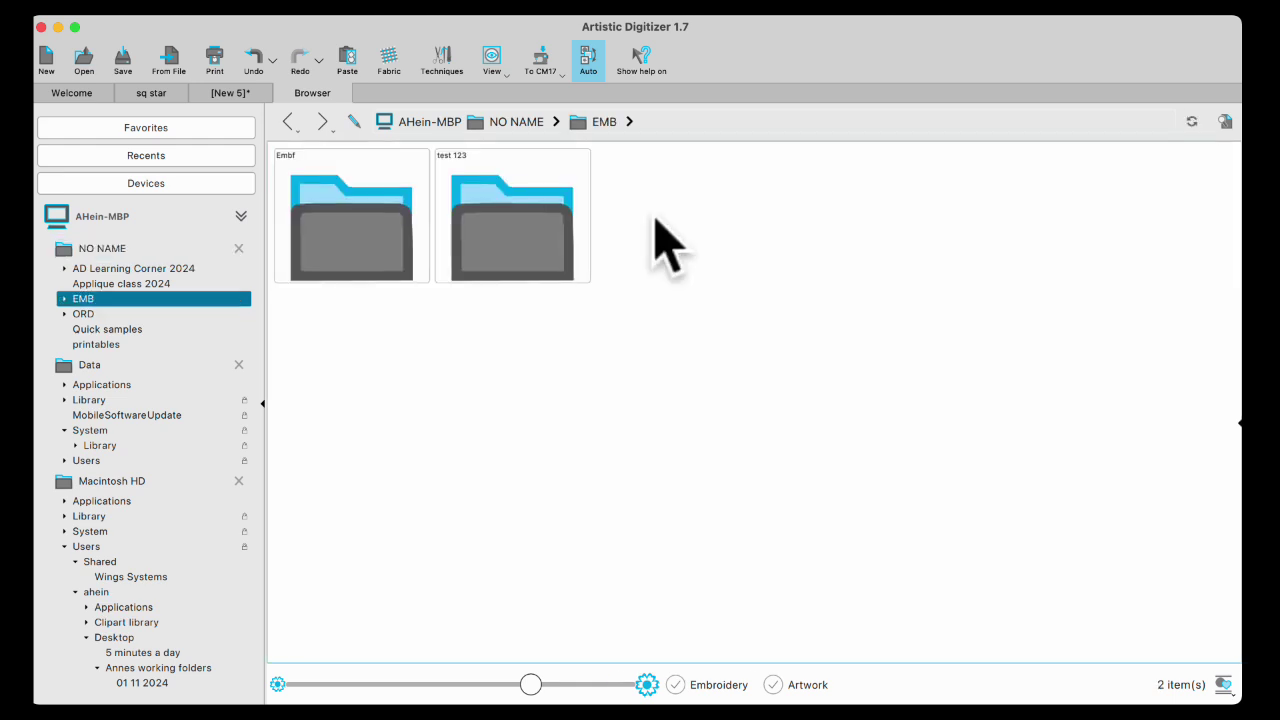
{"action": "right_click", "coordinate": [423, 345]}
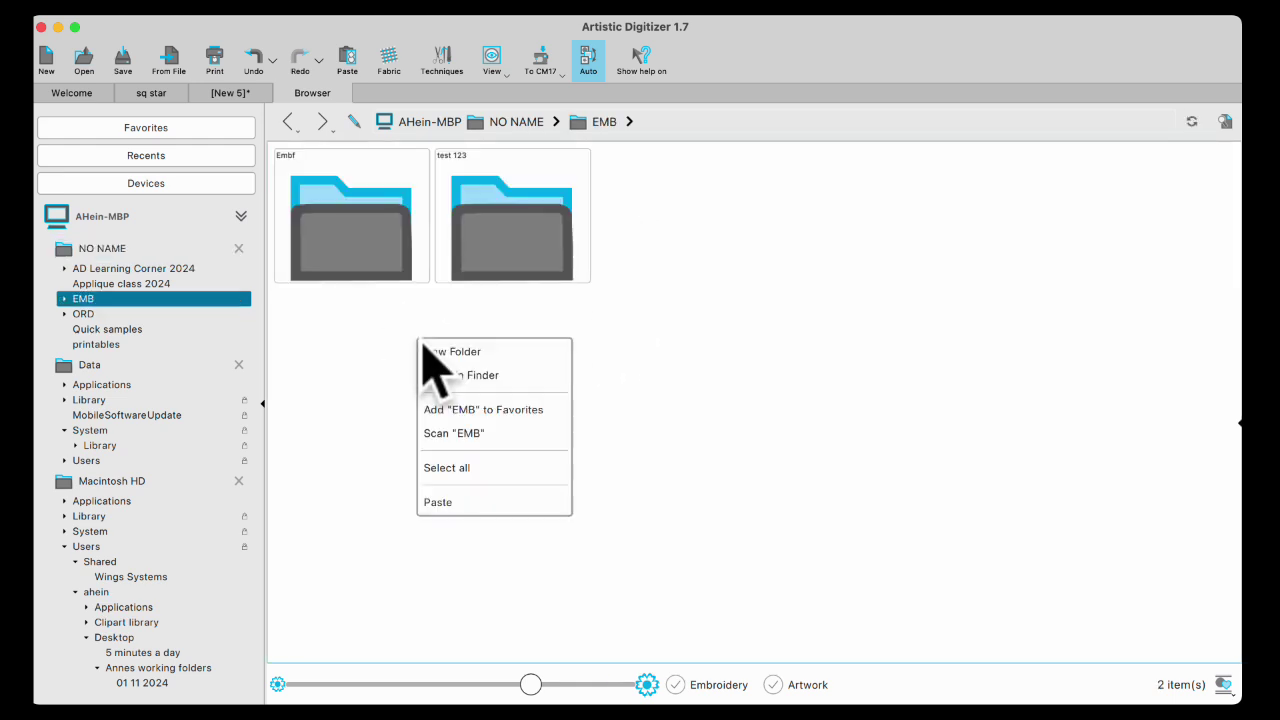
{"action": "left_click", "coordinate": [440, 503]}
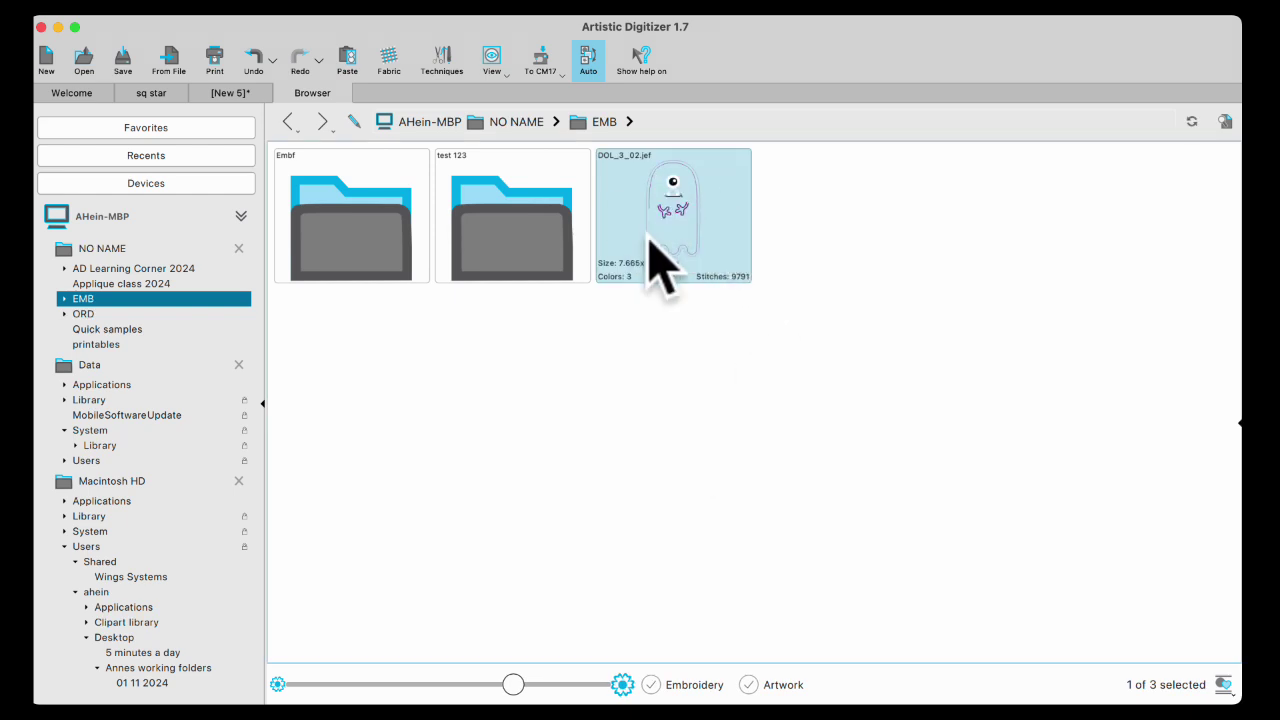
{"action": "left_click", "coordinate": [640, 320]}
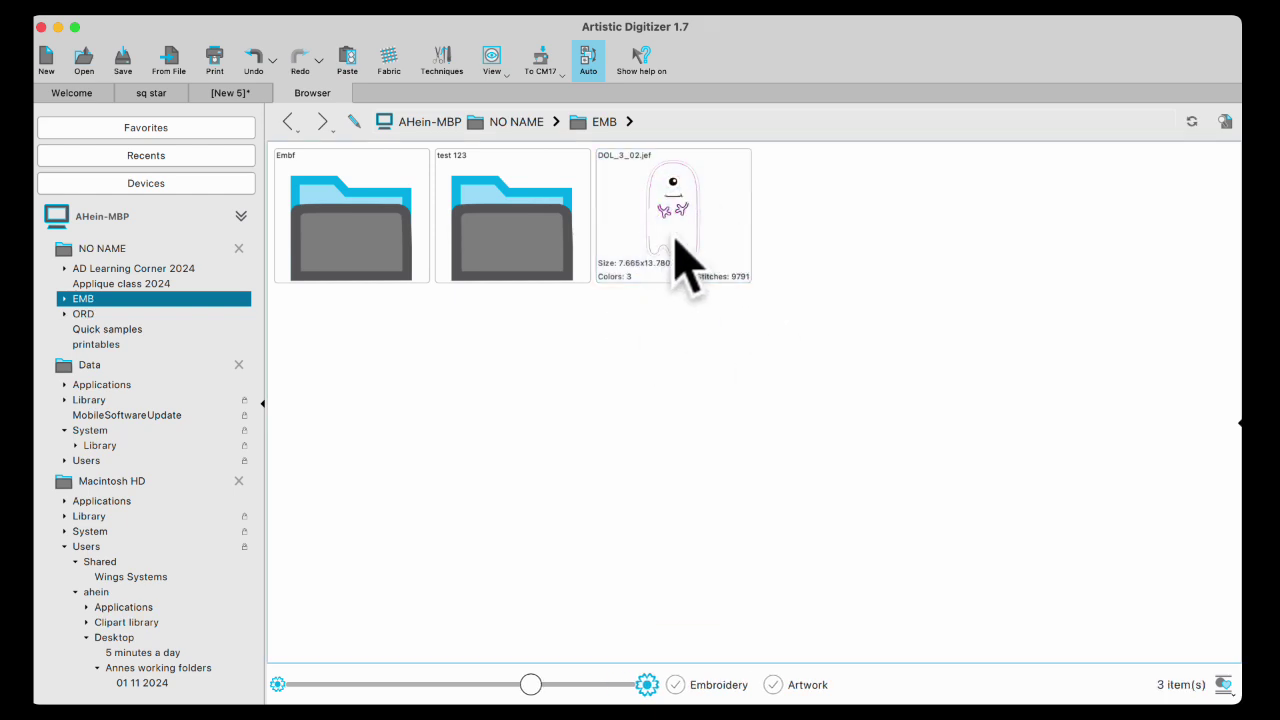
{"action": "double_click", "coordinate": [503, 250]}
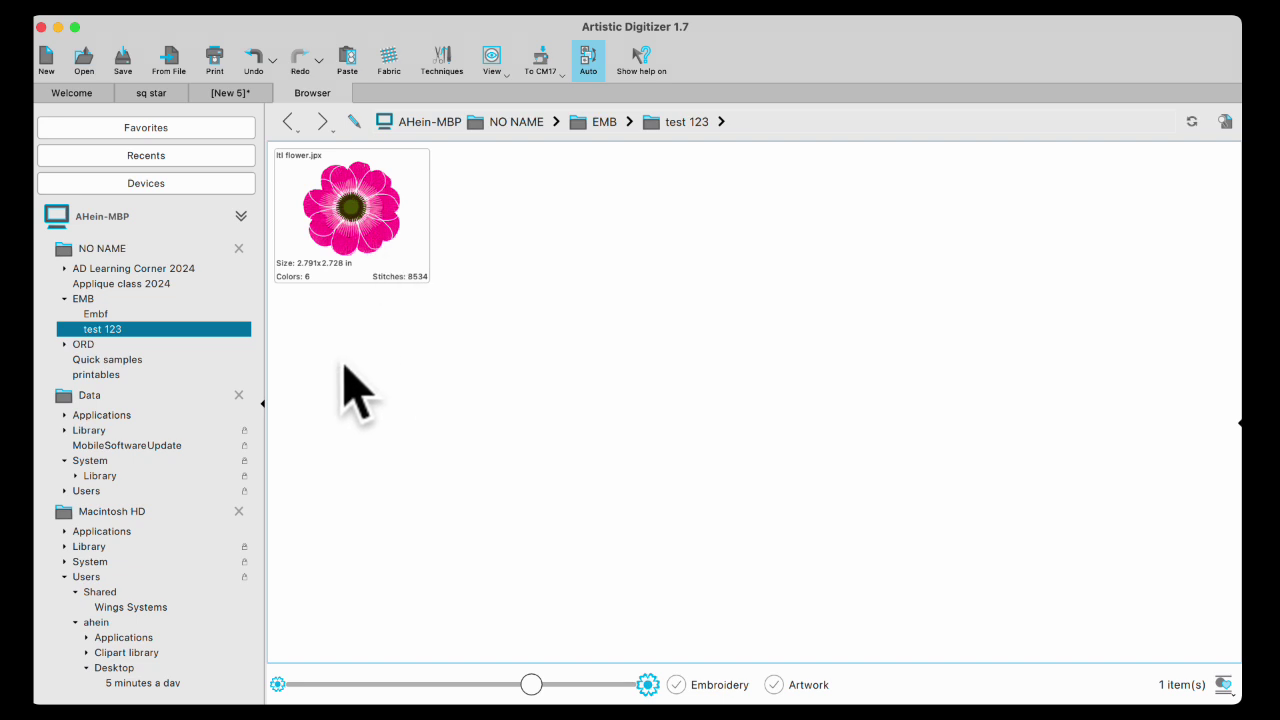
{"action": "left_click", "coordinate": [100, 249]}
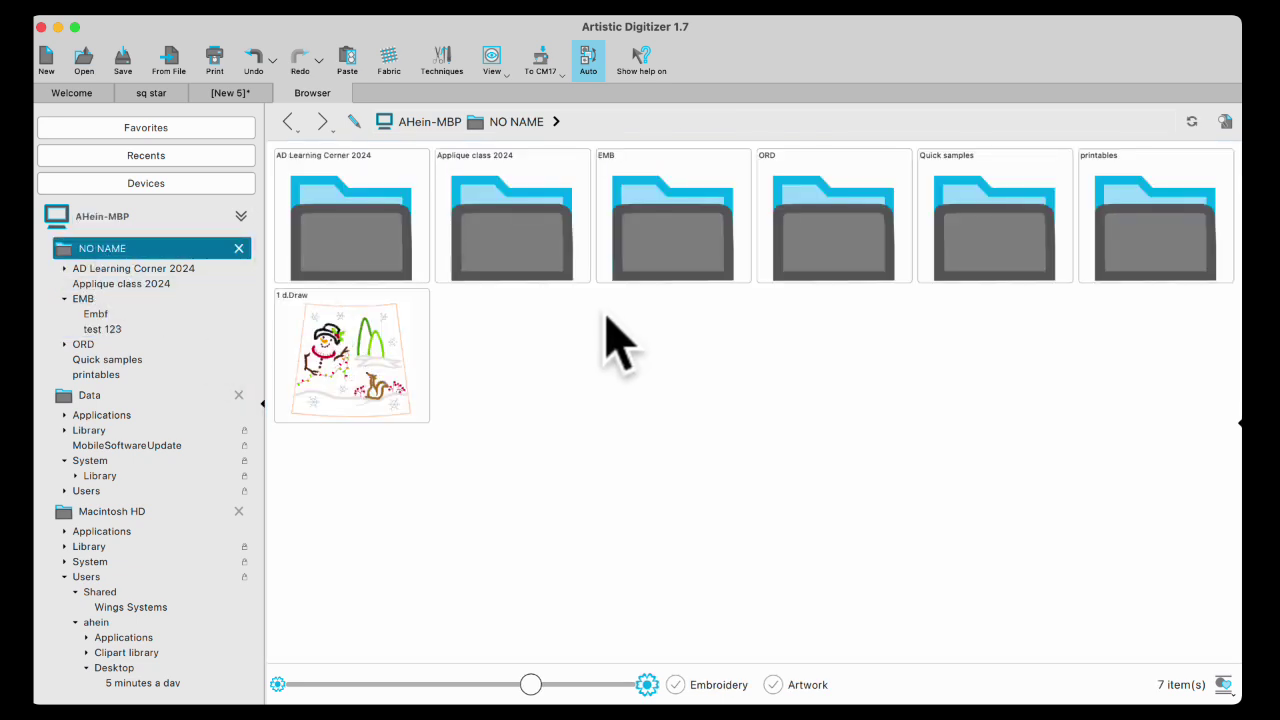